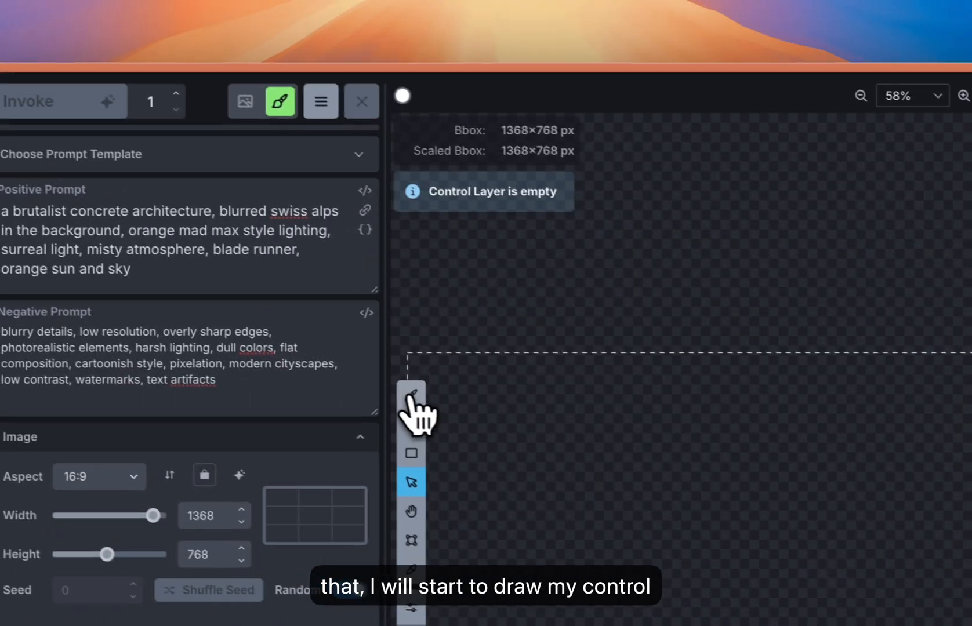
Sketch an F-shaped building block with a 2 px brush on the control layer, with two roadway lines spreading from its base
left_click(419, 400)
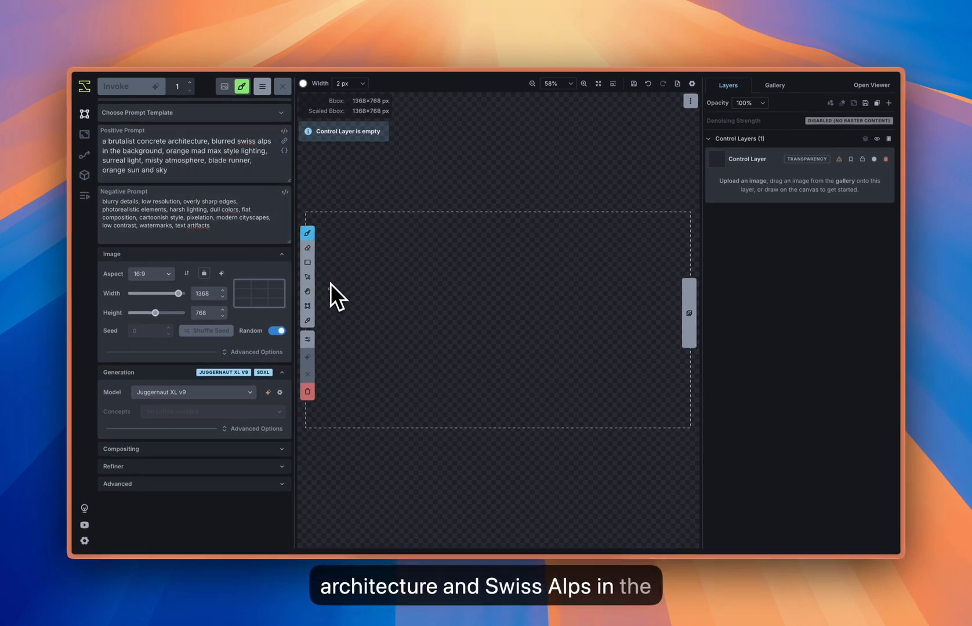
scroll(464, 299, "down", 3)
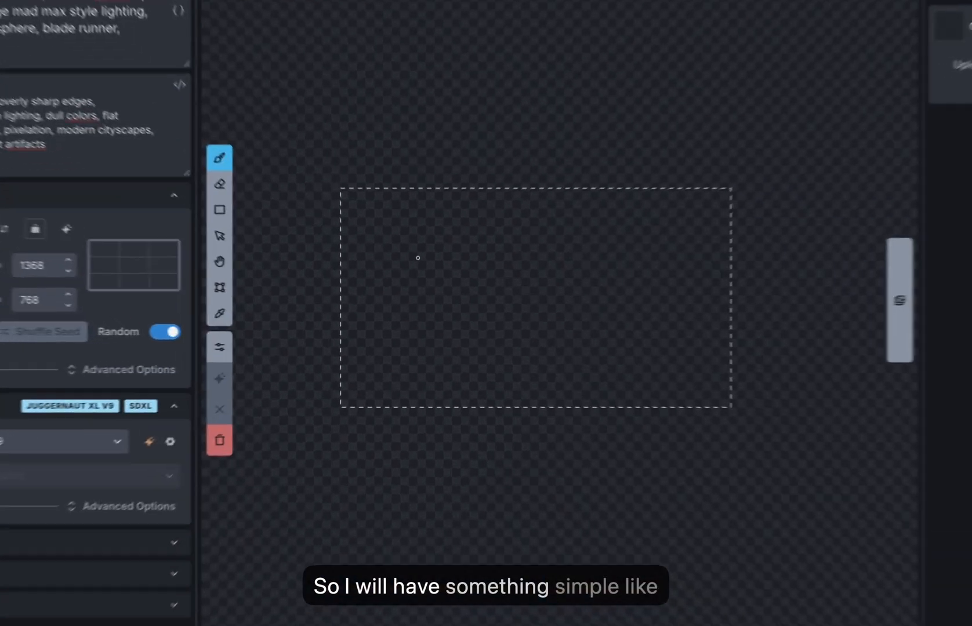
left_click_drag(418, 288, 419, 348)
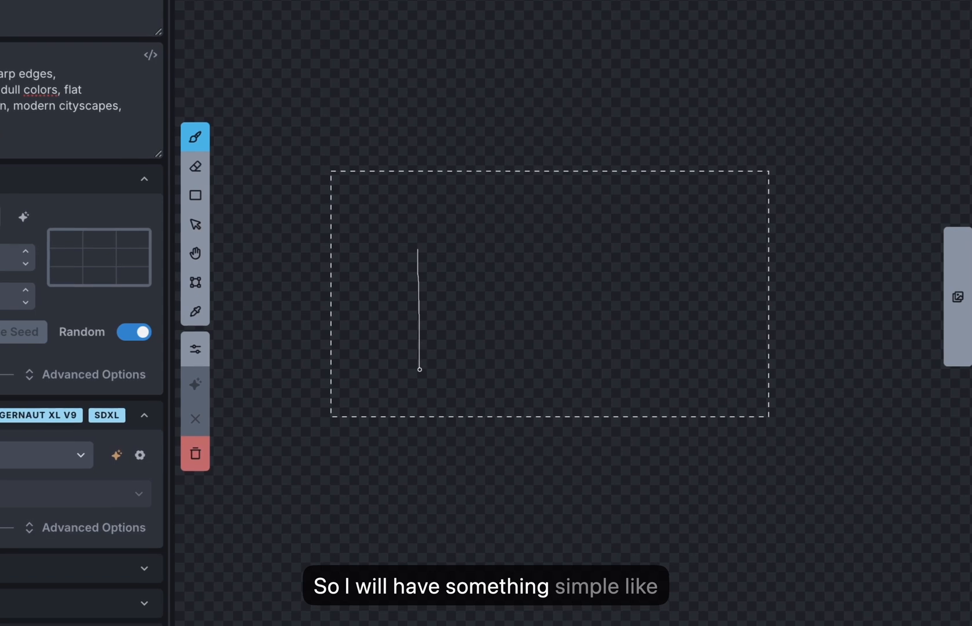
left_click_drag(419, 248, 505, 248)
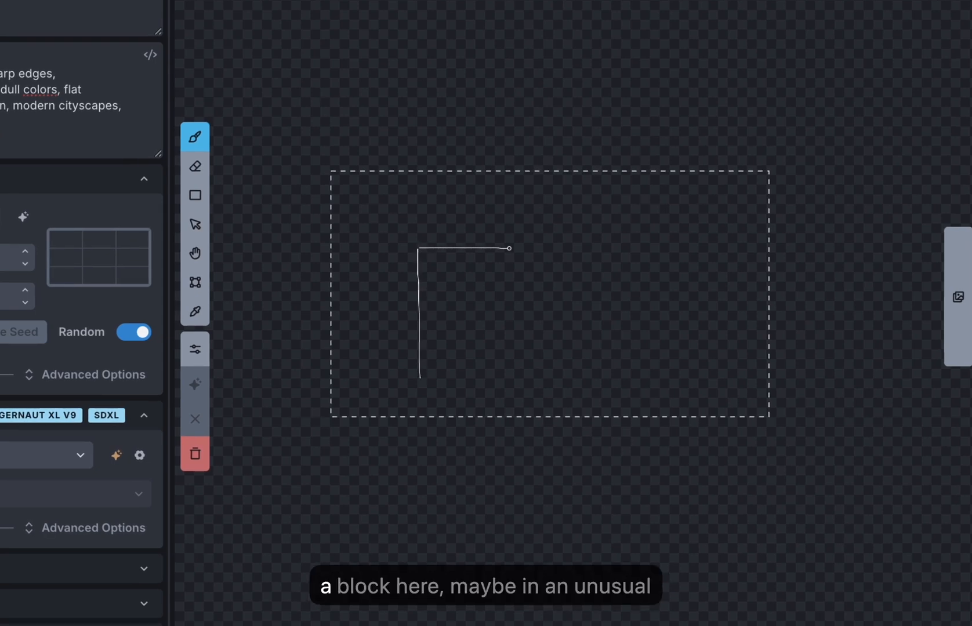
mouse_move(538, 300)
left_mouse_down()
mouse_move(508, 302)
mouse_move(497, 315)
mouse_move(529, 328)
mouse_move(469, 336)
mouse_move(459, 353)
left_mouse_up()
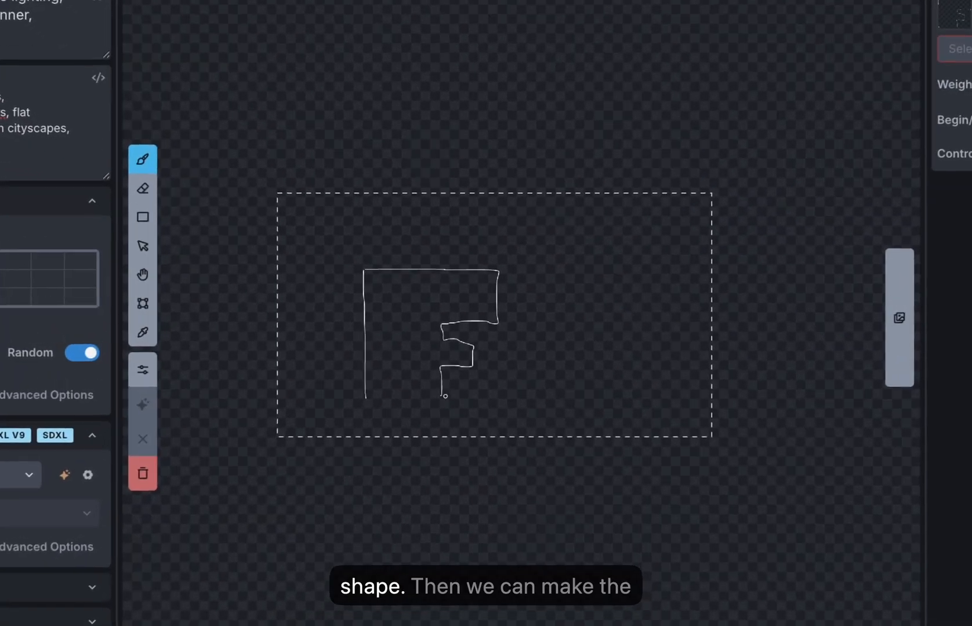
left_click_drag(470, 417, 491, 432)
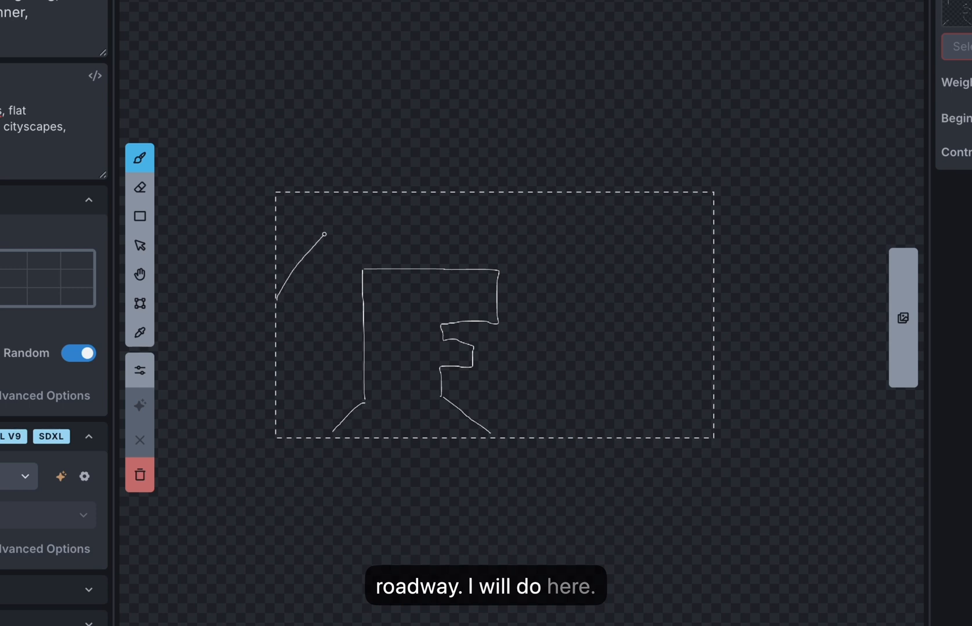
Draw jagged mountain ridges across the background behind the block and a round window in the block's upper part
left_click_drag(400, 210, 430, 247)
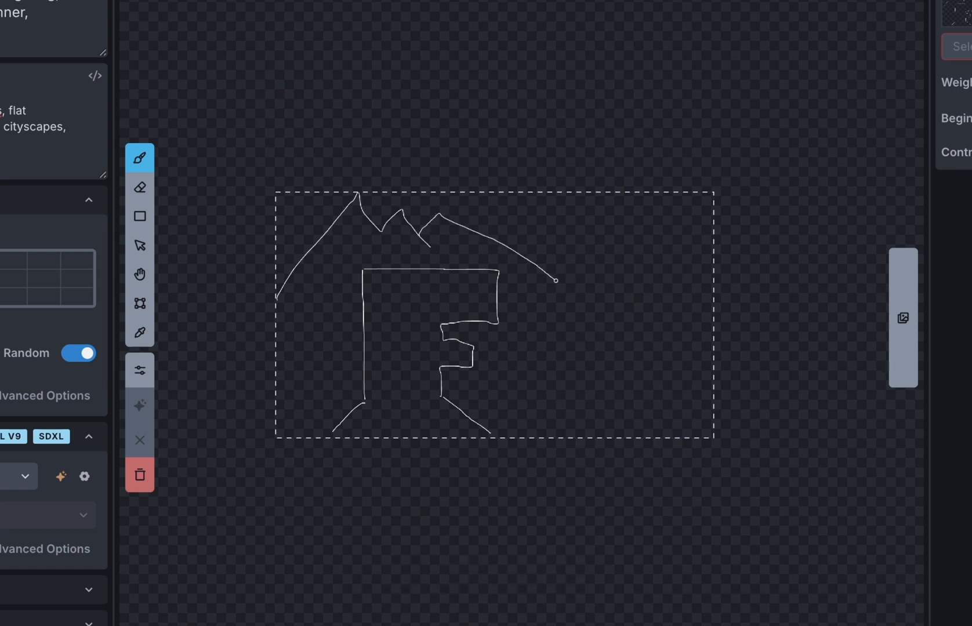
left_click_drag(552, 277, 580, 298)
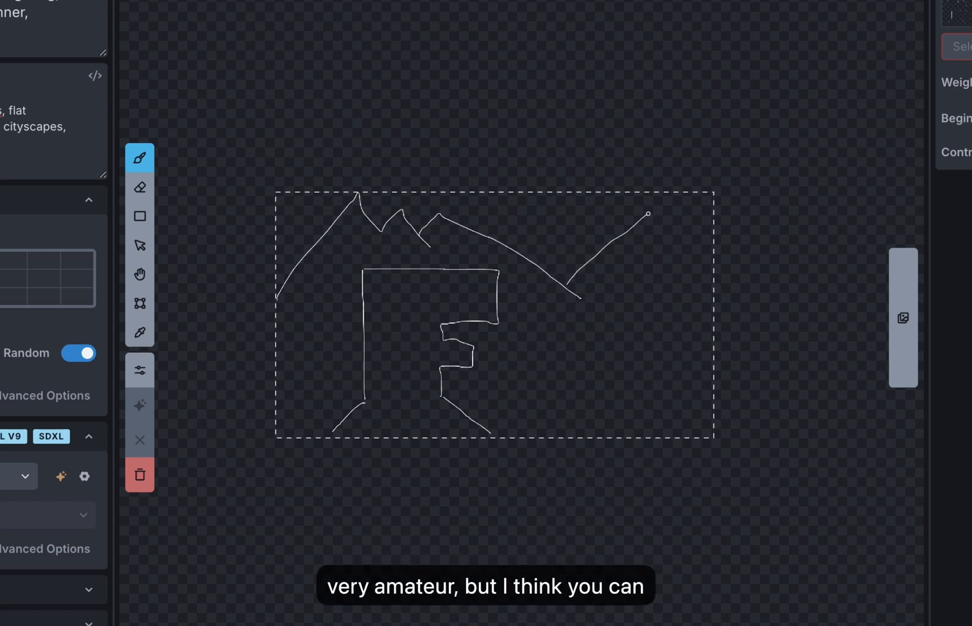
left_click_drag(693, 206, 717, 191)
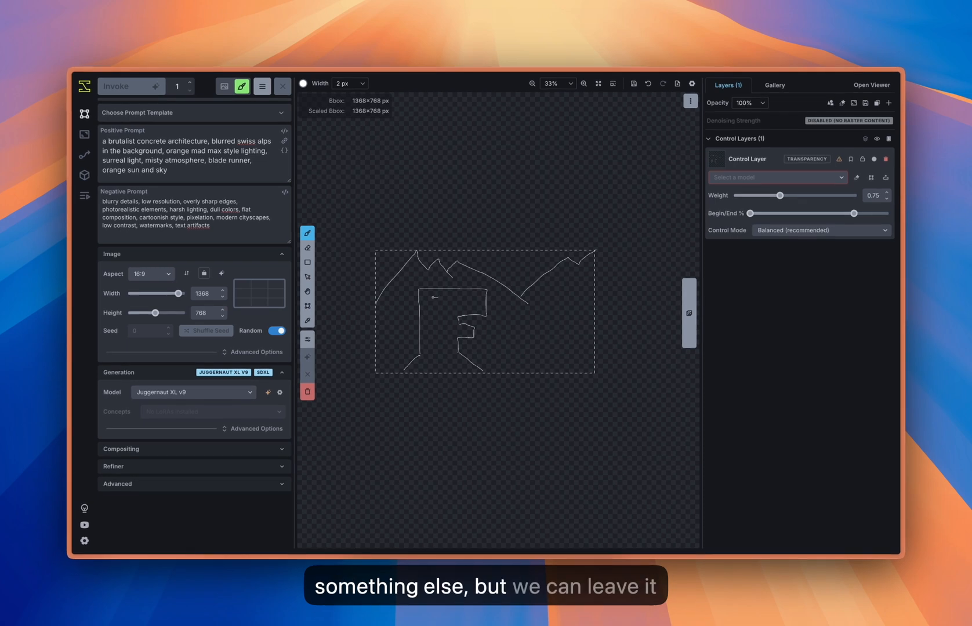
left_click_drag(425, 319, 443, 323)
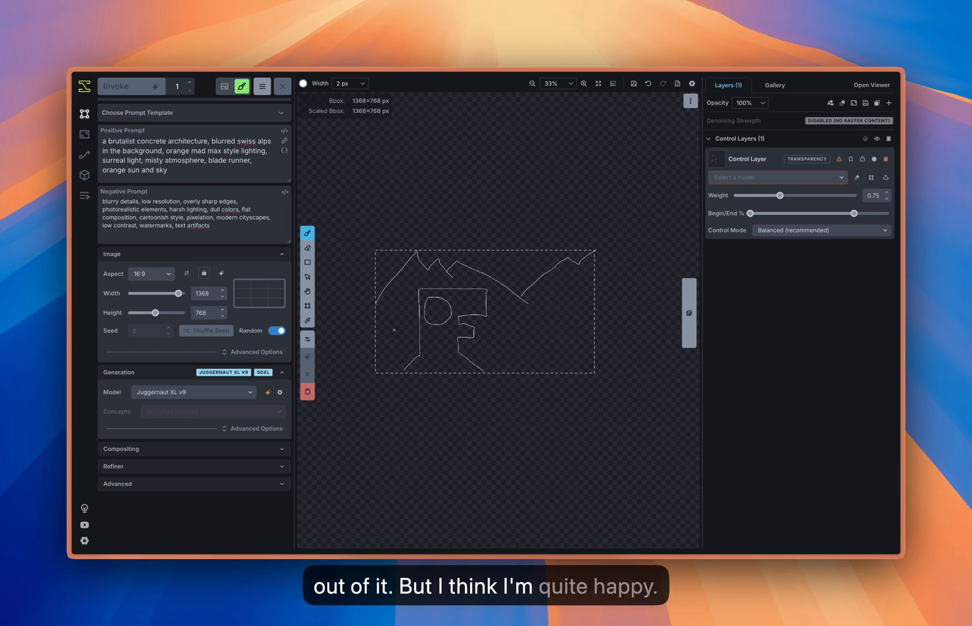
Assign the Multi-Guidance Detection (Union Pro) model to the control layer and apply a filter to the sketch
left_click(777, 177)
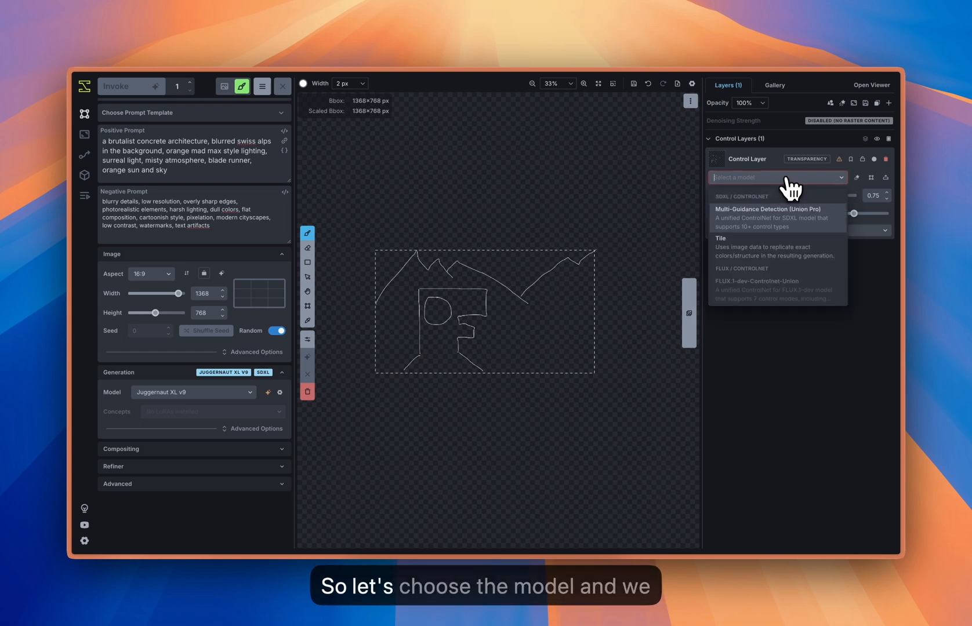
left_click(765, 220)
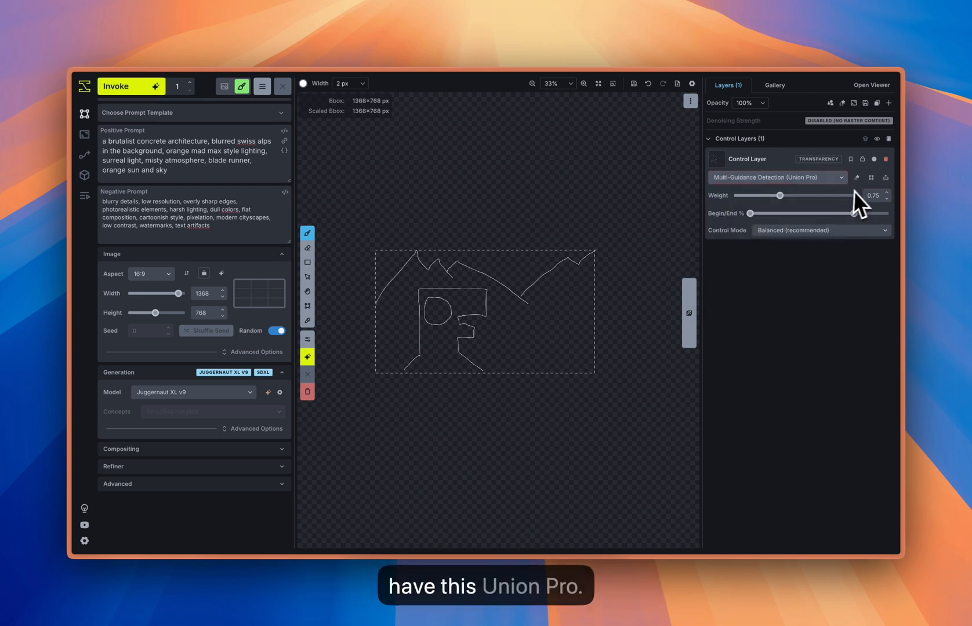
left_click(857, 178)
left_click(504, 532)
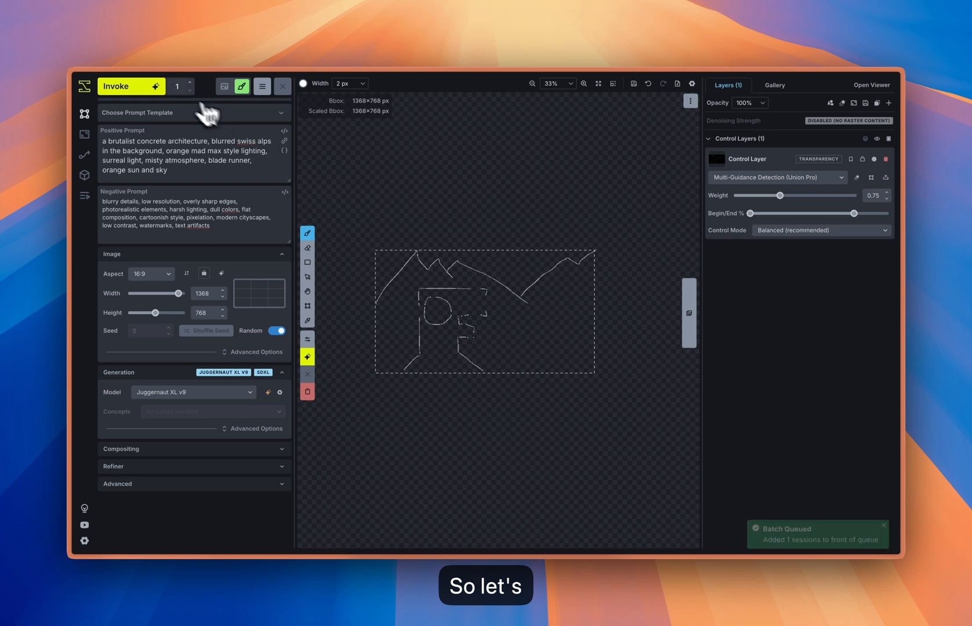
Generate an image from the filtered sketch and accept it onto the canvas, checking it against the control lines
left_click(155, 91)
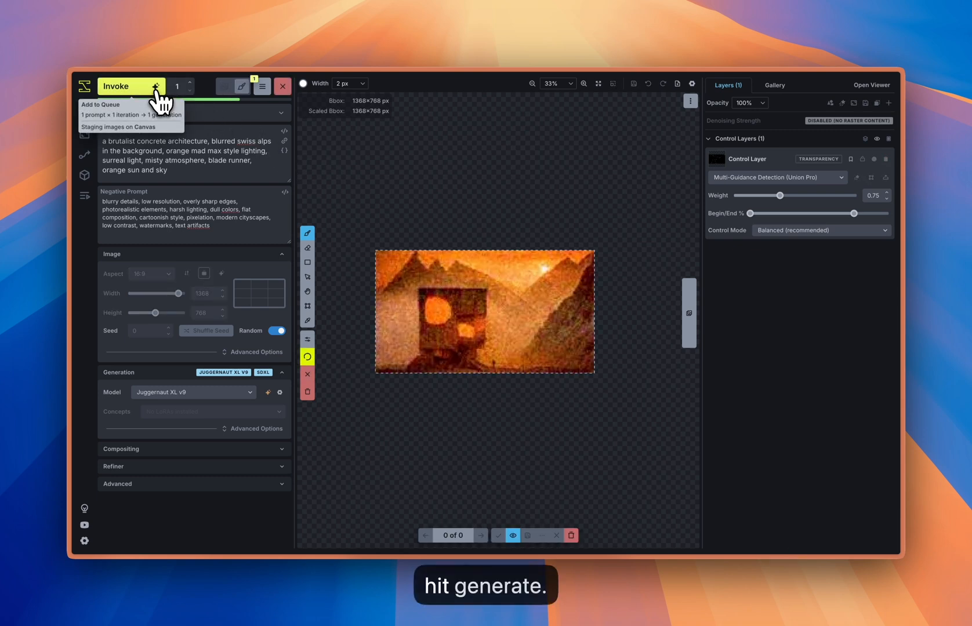
scroll(432, 319, "up", 1)
scroll(432, 323, "up", 1)
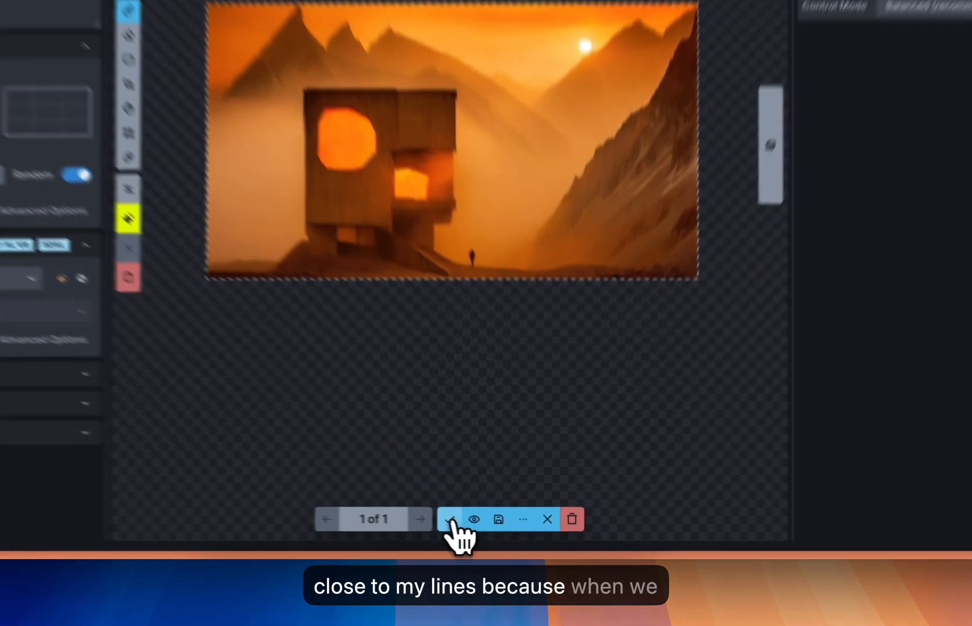
left_click(498, 535)
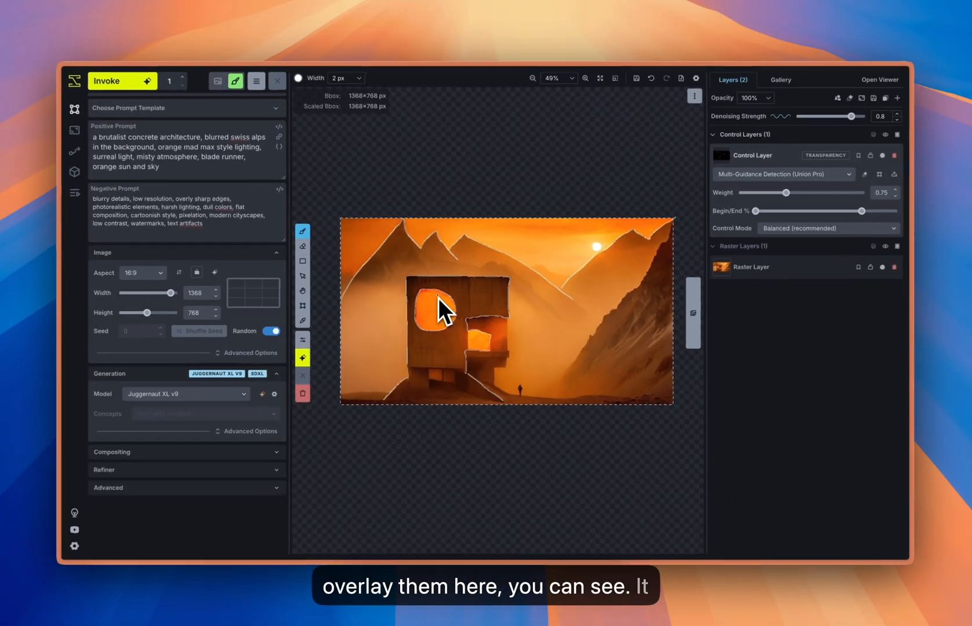
scroll(439, 298, "up", 5)
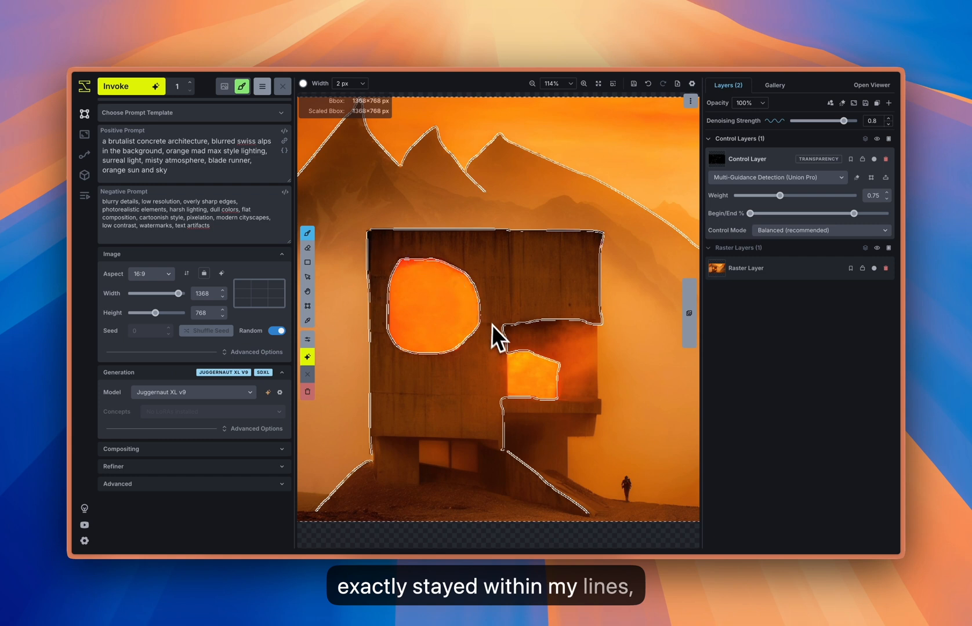
scroll(511, 358, "down", 6)
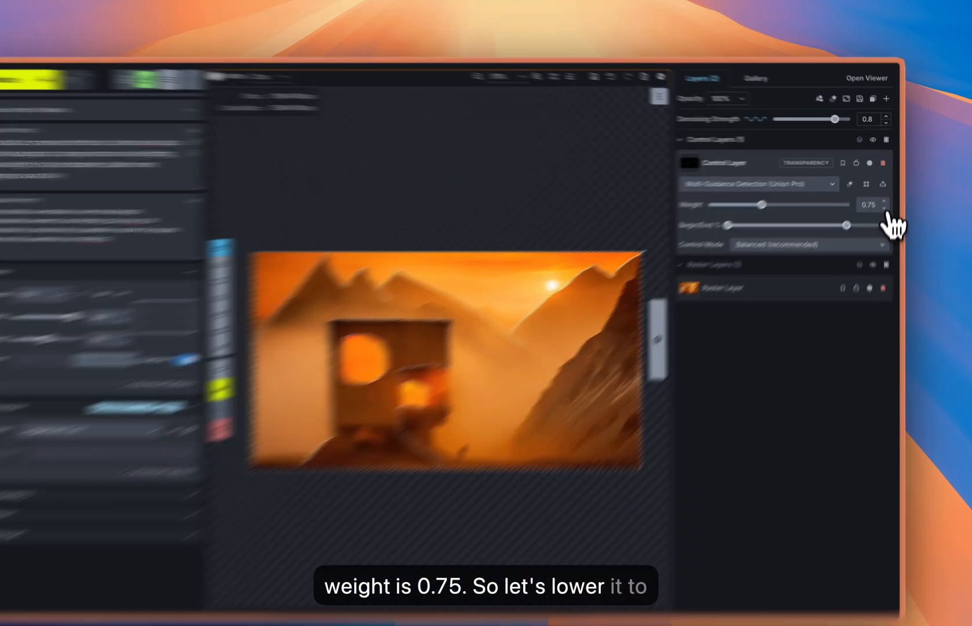
Generate and accept a second image with the control weight set to 0.65 and the first raster layer disabled
left_click(886, 199)
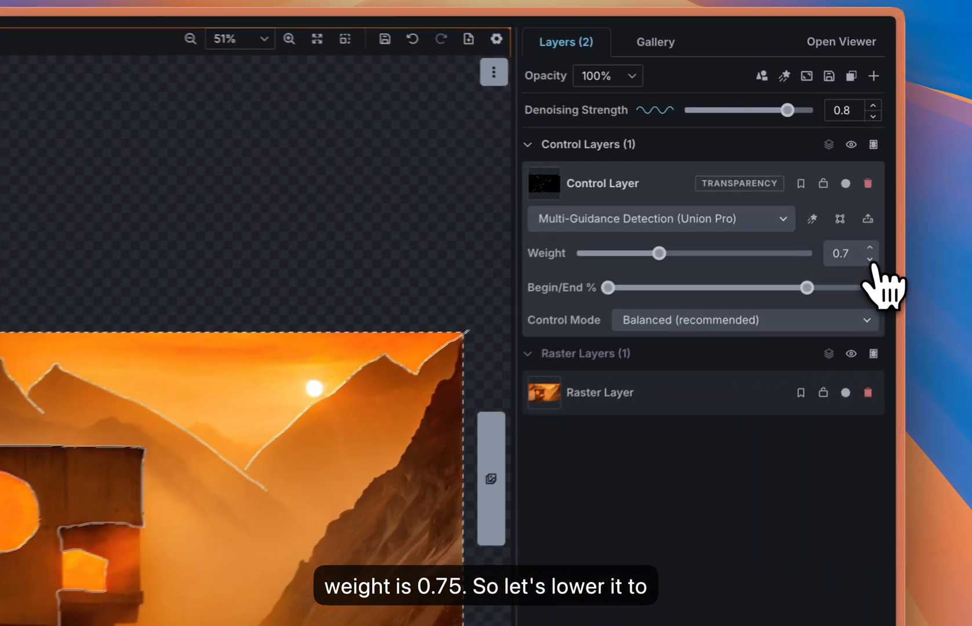
left_click(886, 198)
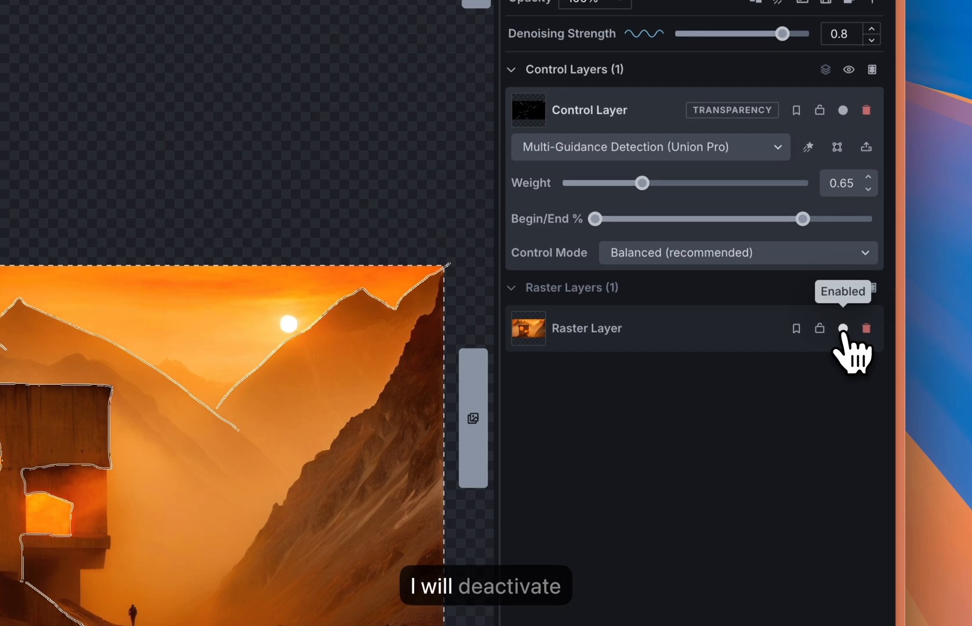
left_click(849, 323)
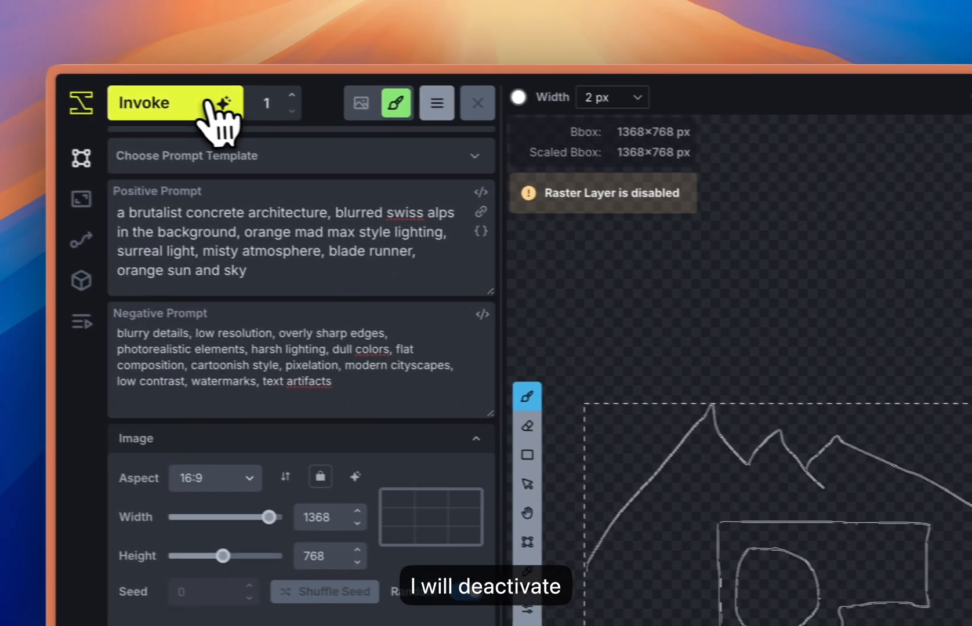
left_click(49, 77)
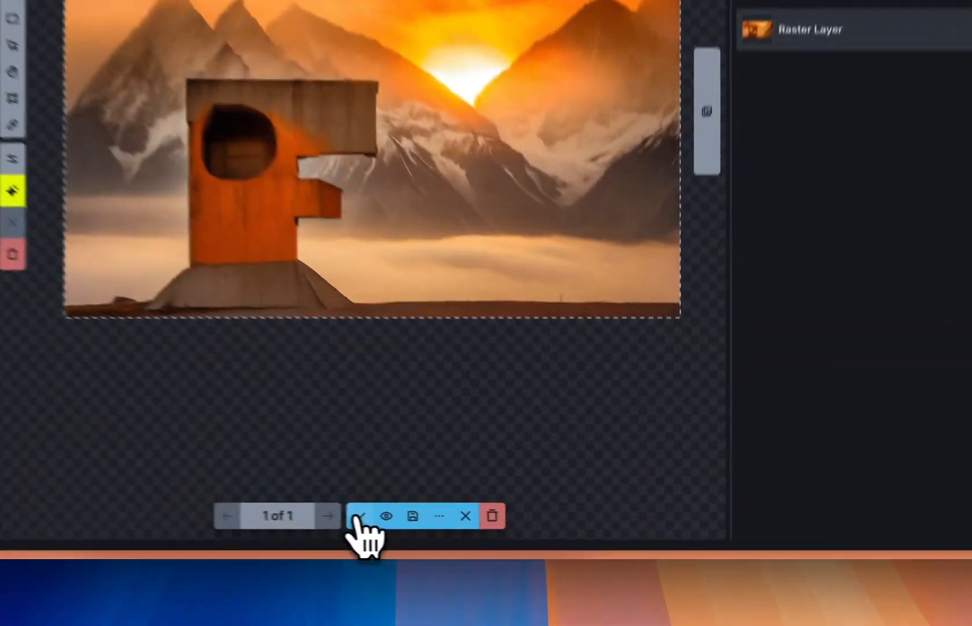
left_click(530, 577)
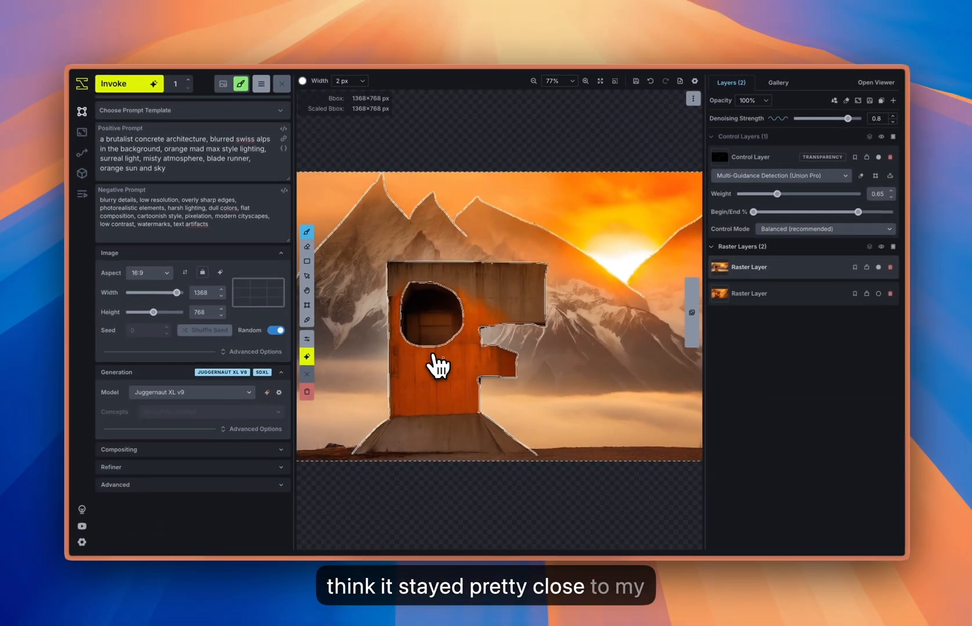
scroll(485, 369, "up", 5)
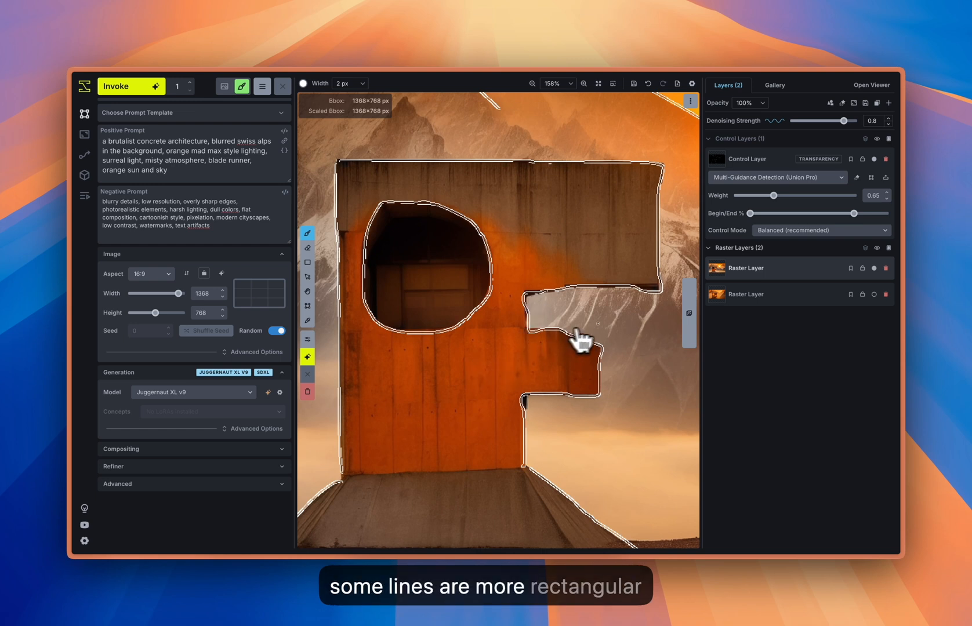
scroll(472, 331, "down", 6)
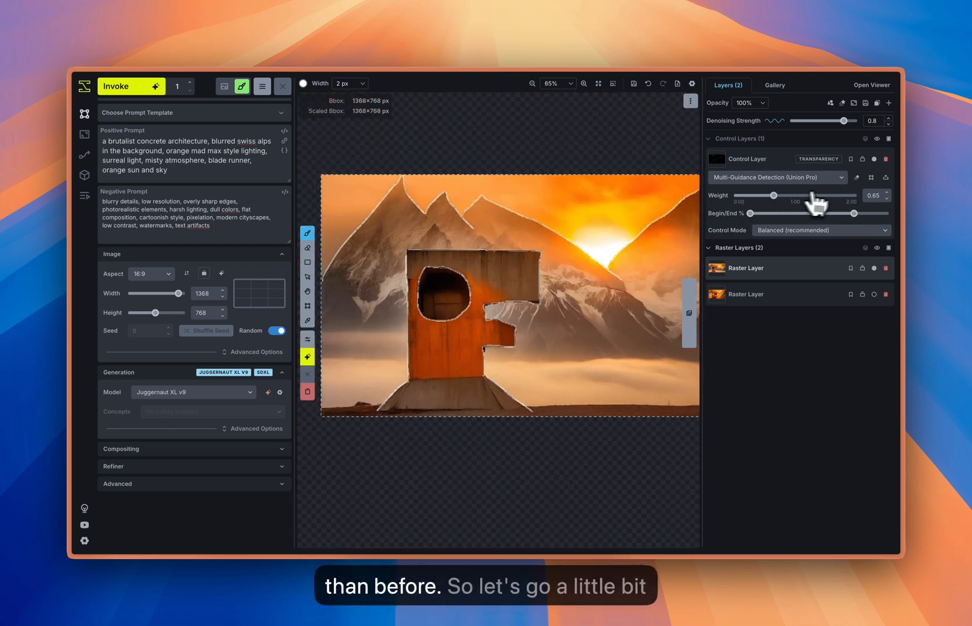
Generate and accept a third image with the control weight set to 0.55 and the second raster layer disabled
left_click(886, 199)
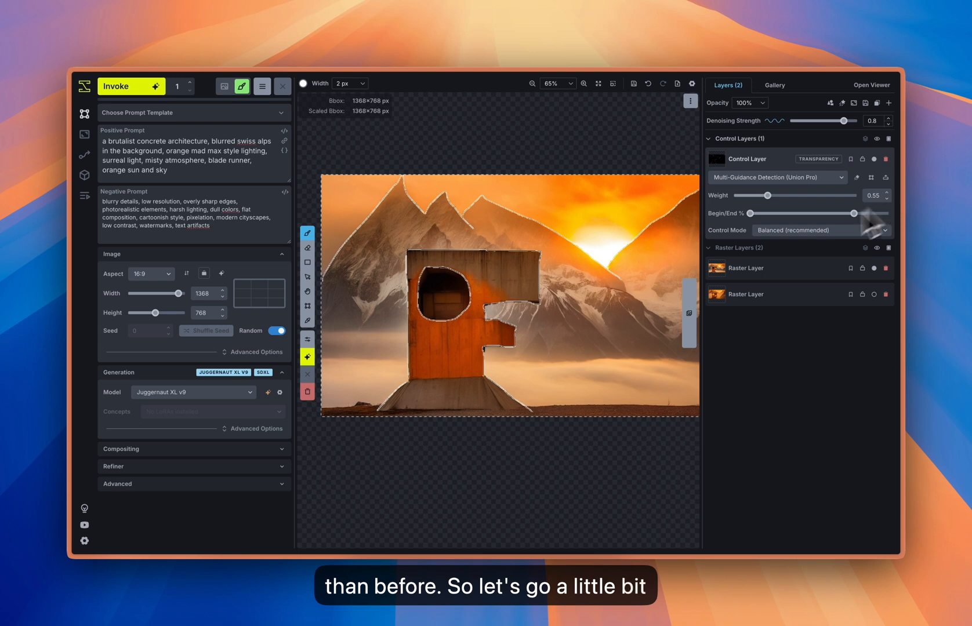
left_click(874, 269)
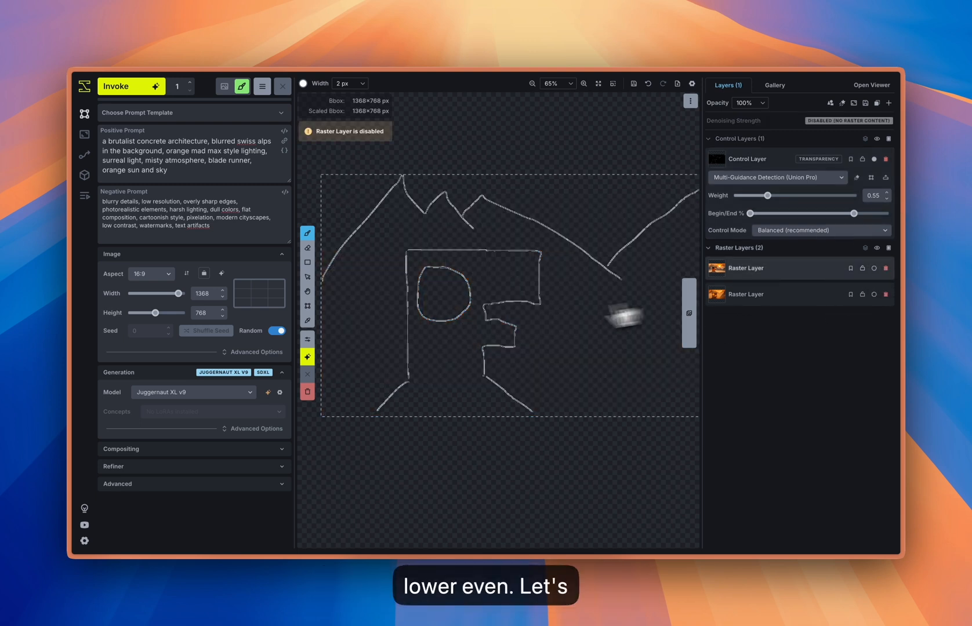
left_click(141, 94)
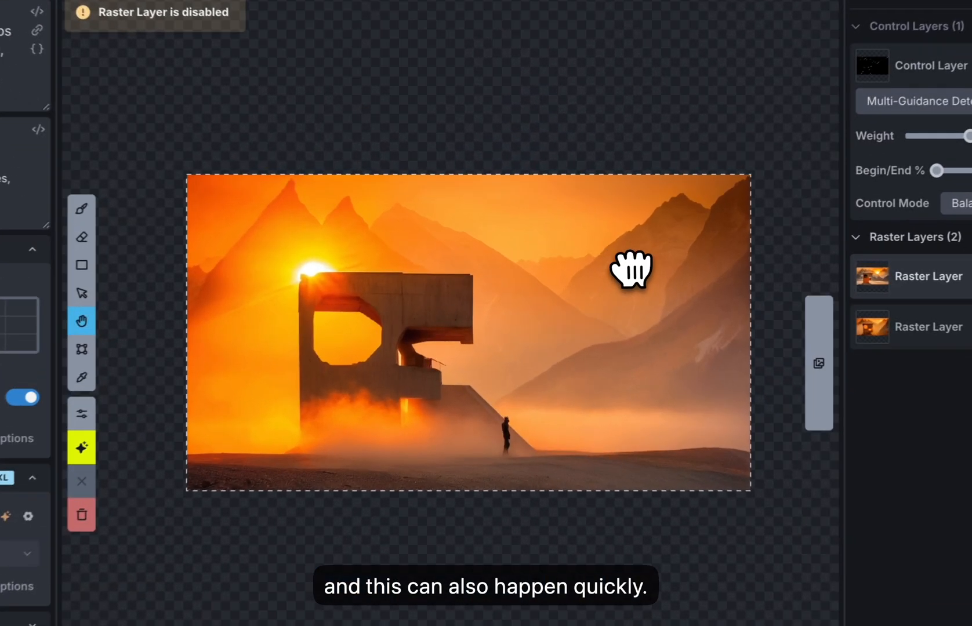
scroll(301, 354, "up", 2)
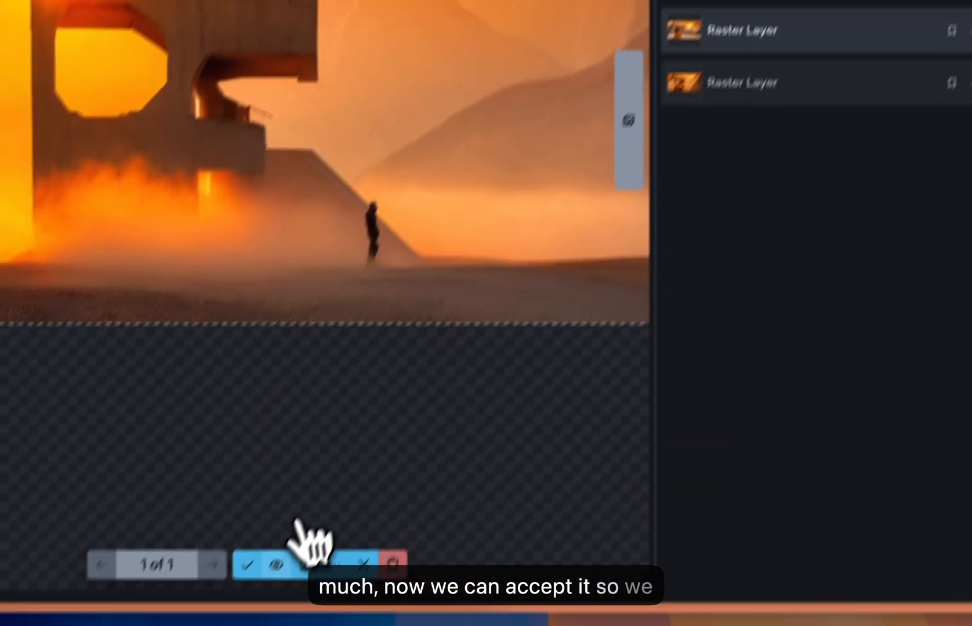
left_click(304, 553)
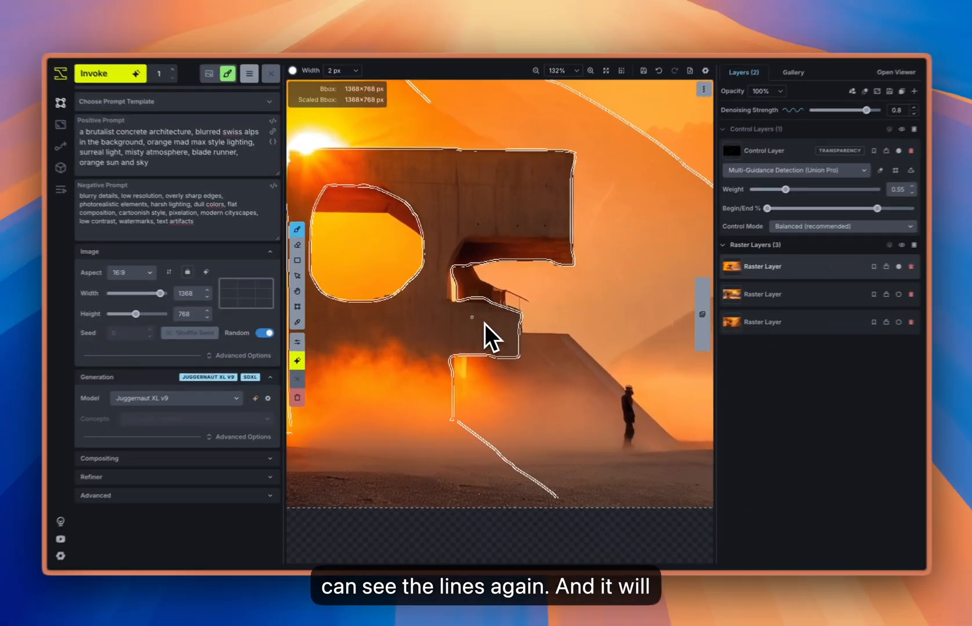
scroll(483, 321, "down", 4)
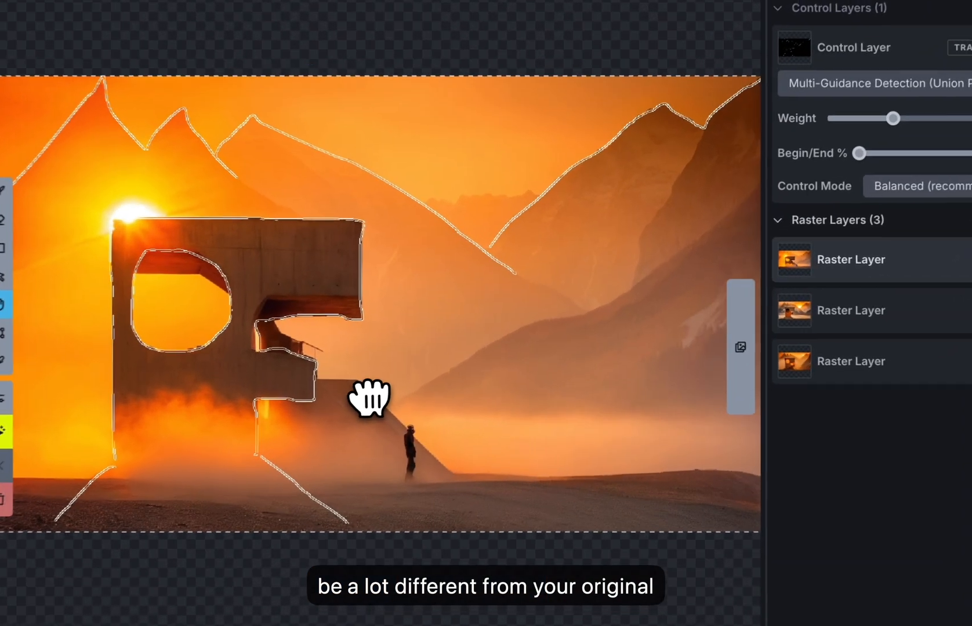
scroll(473, 352, "down", 3)
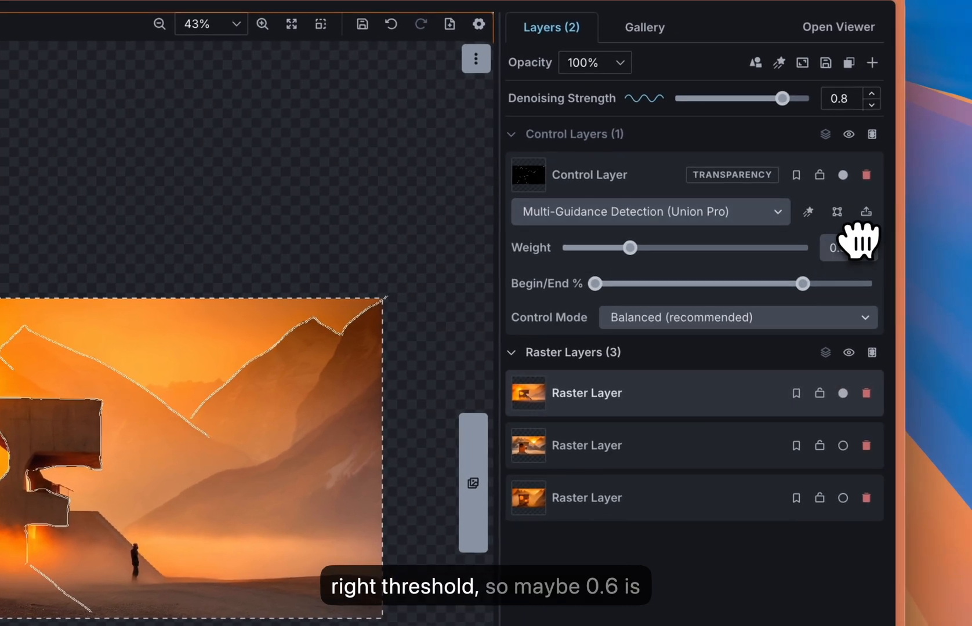
Generate and accept a fourth image with the control weight set to 0.6 and the third raster layer disabled
left_click(868, 242)
left_click(843, 392)
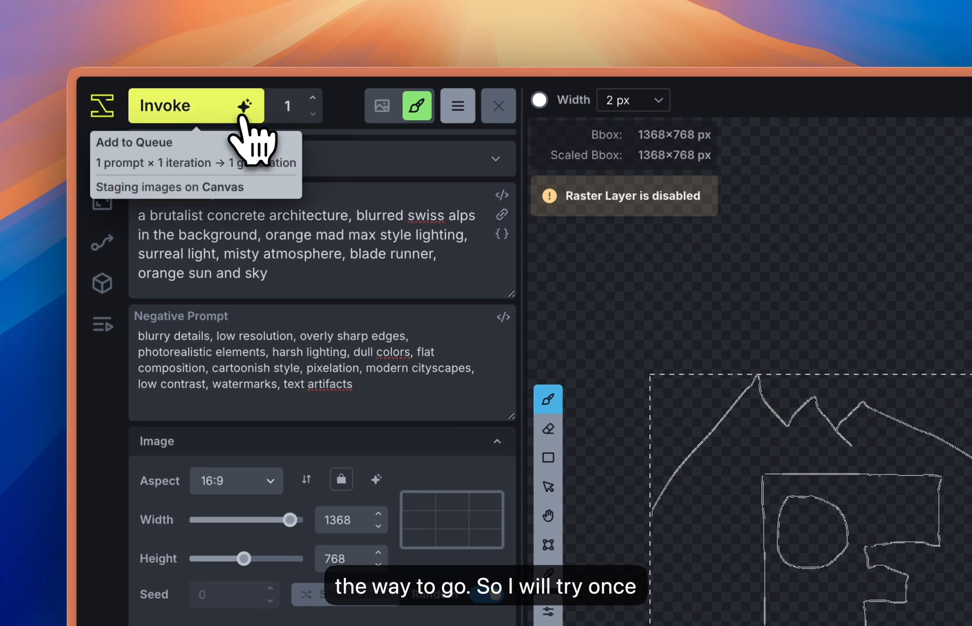
left_click(241, 116)
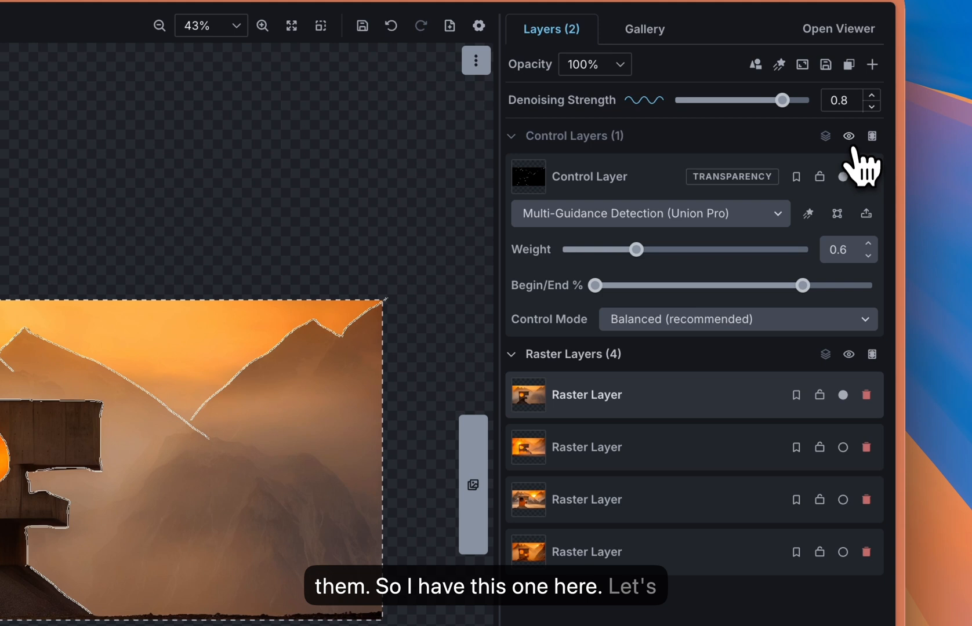
Hide the control layers and compare the four generated images by enabling their raster layers one at a time
left_click(843, 447)
left_click(844, 396)
left_click(843, 448)
left_click(843, 499)
left_click(843, 499)
left_click(843, 347)
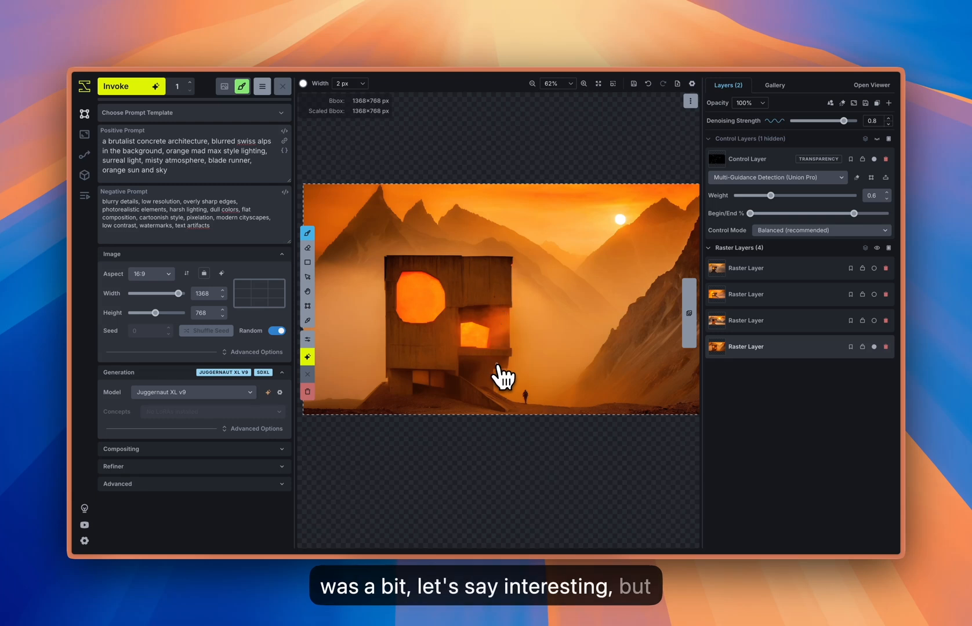
Add a new control layer and upload zaha hadid.jpeg from the Downloads folder to it
left_click_drag(532, 362, 530, 348)
scroll(530, 349, "down", 4)
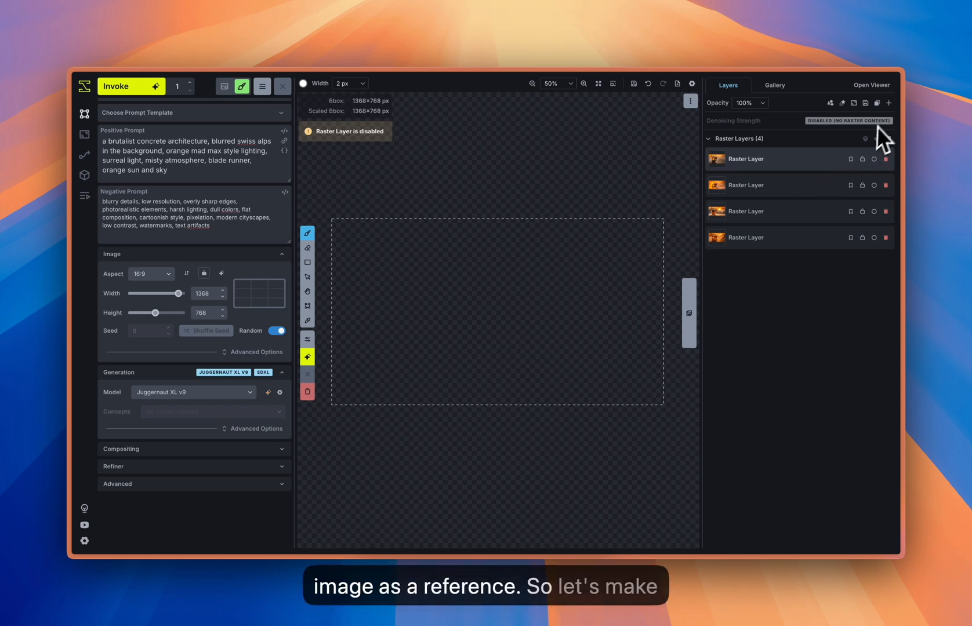
left_click(888, 103)
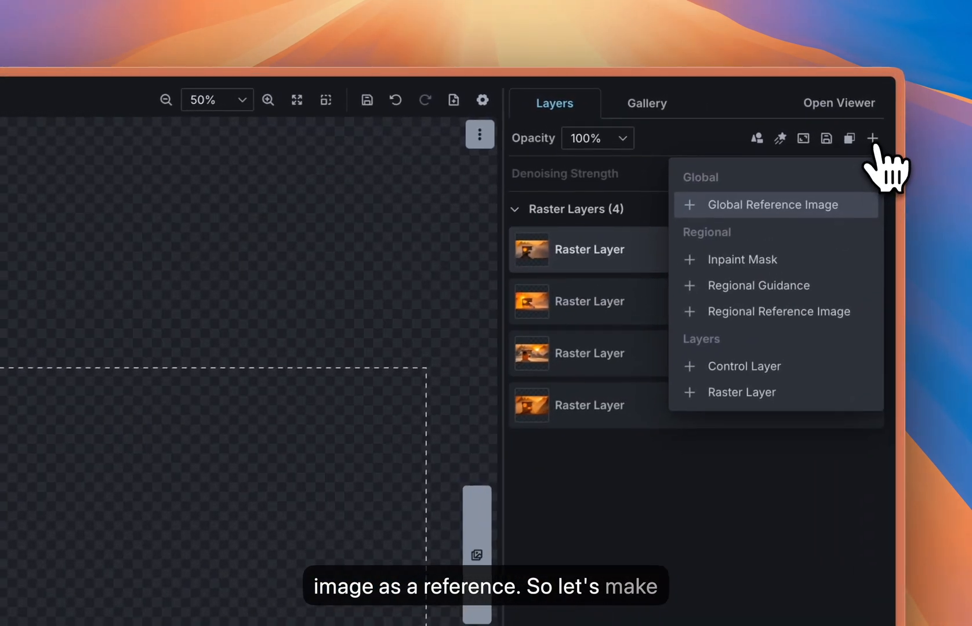
left_click(742, 366)
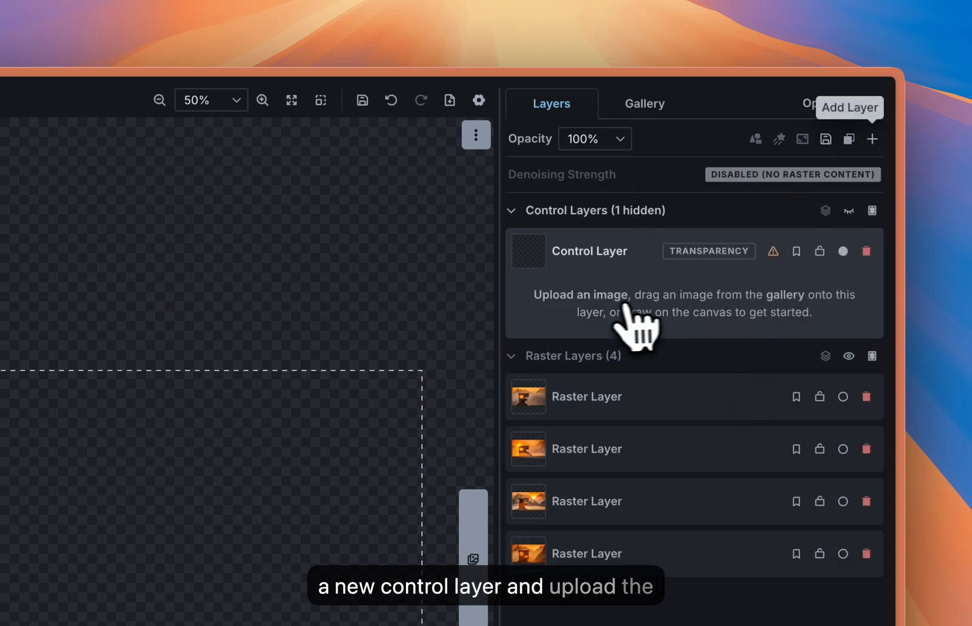
left_click(608, 296)
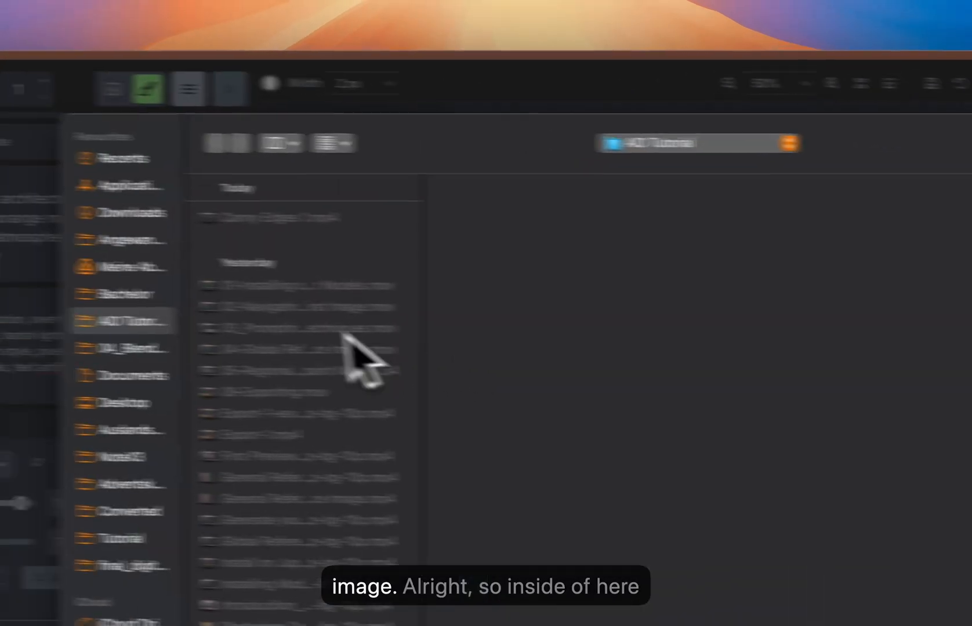
left_click(81, 211)
left_click(306, 220)
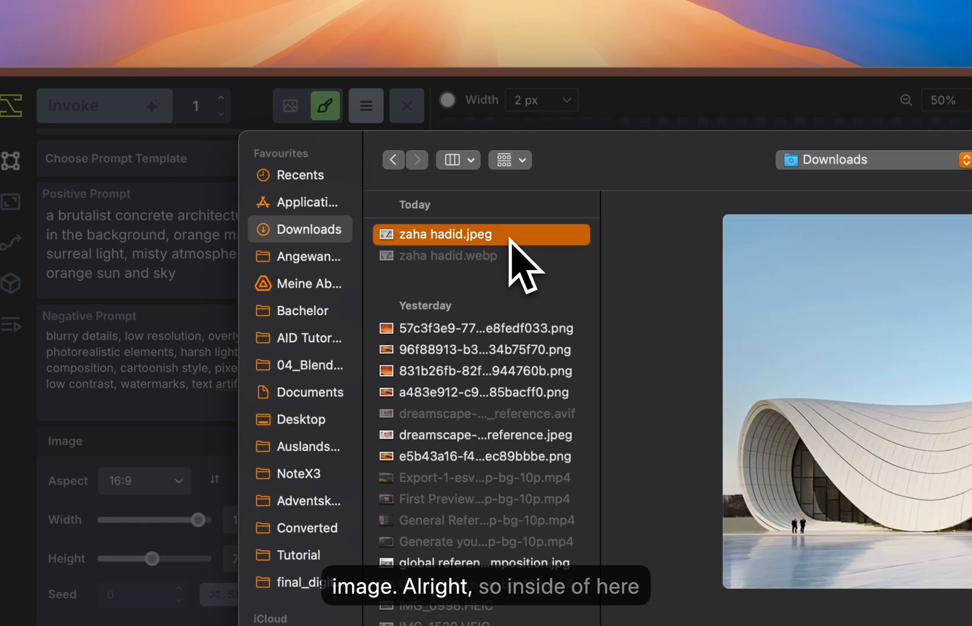
double_click(509, 237)
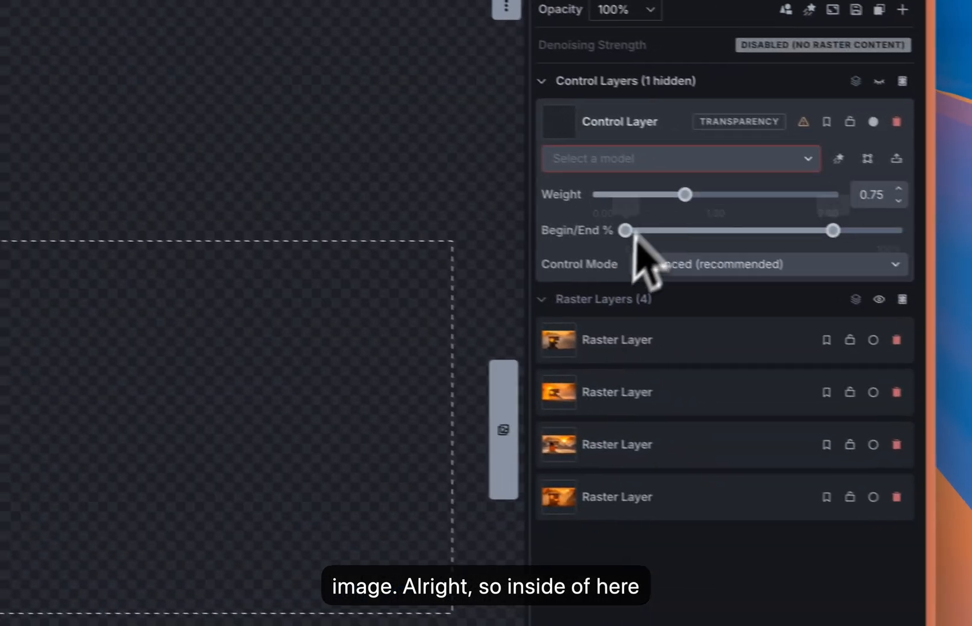
Set the layer's control model to Multi-Guidance Detection (Union Pro), show the control layers and apply a Canny Edge Detection filter with thresholds 100 and 200
left_click(673, 158)
left_click(616, 231)
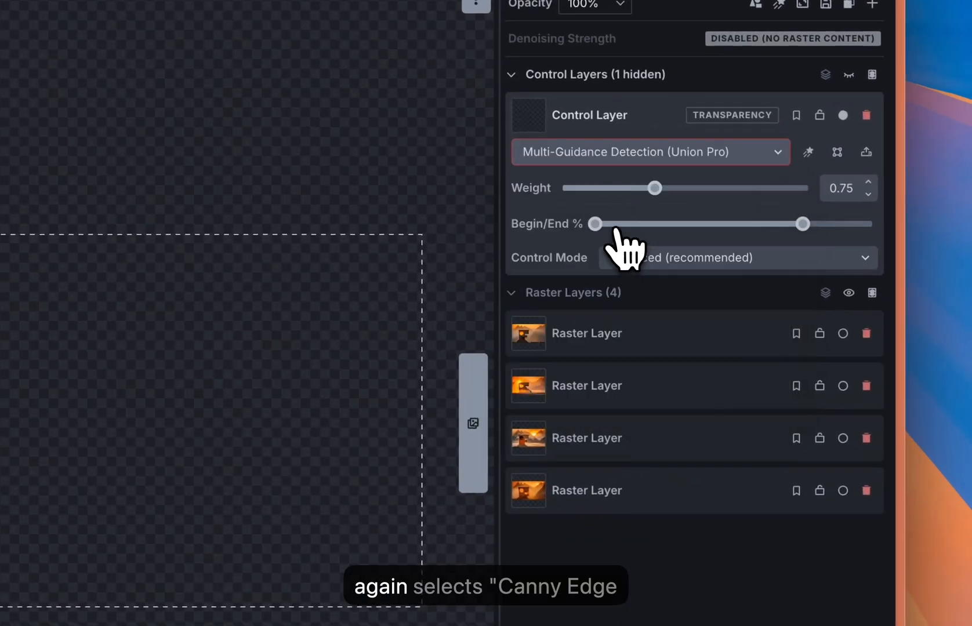
left_click(806, 155)
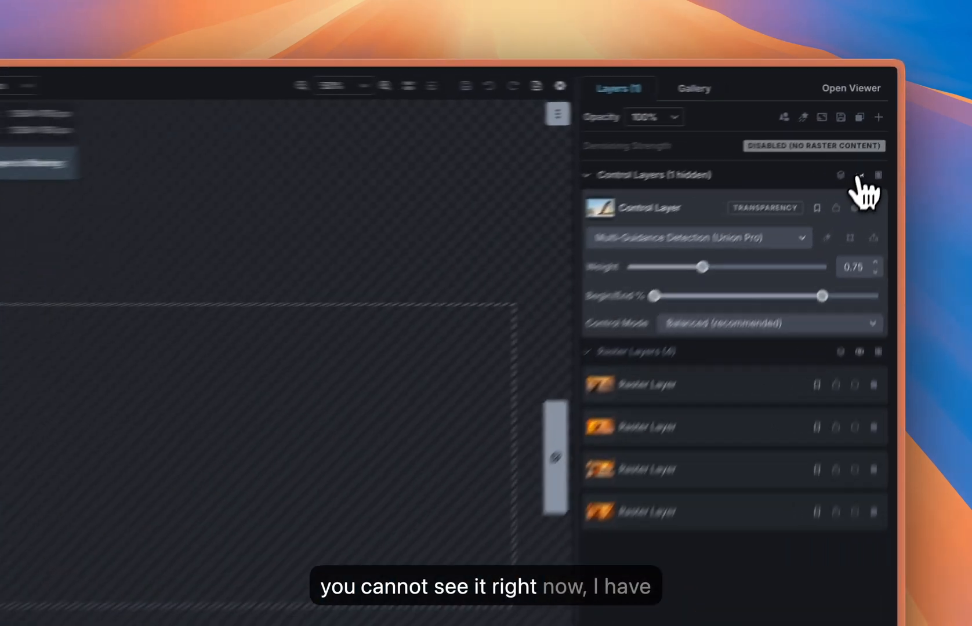
left_click(877, 139)
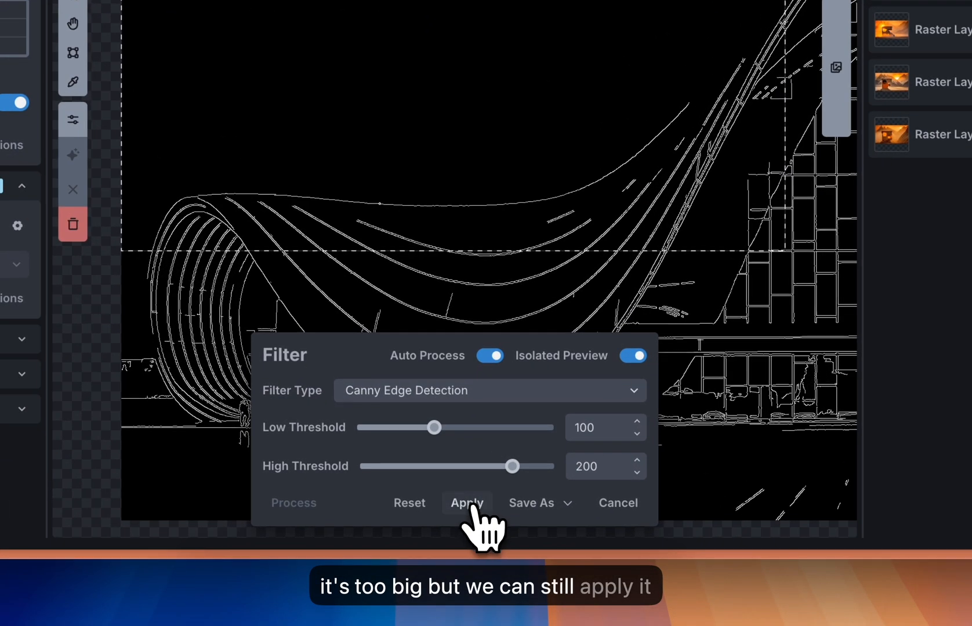
left_click(474, 505)
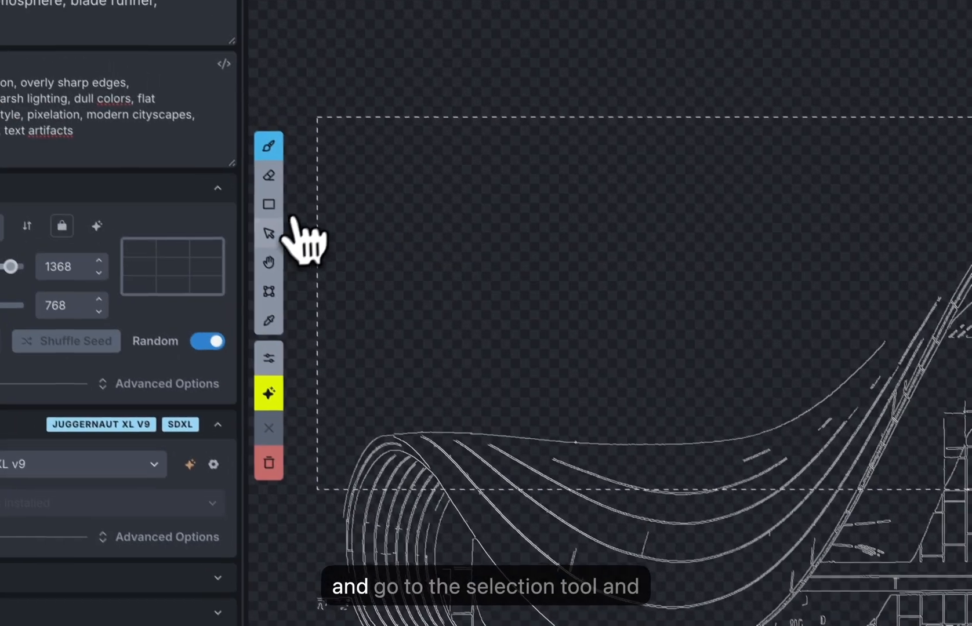
Transform the edge layer by scaling it down proportionally to roughly the size of the bounding box and moving it over the box
left_click(278, 244)
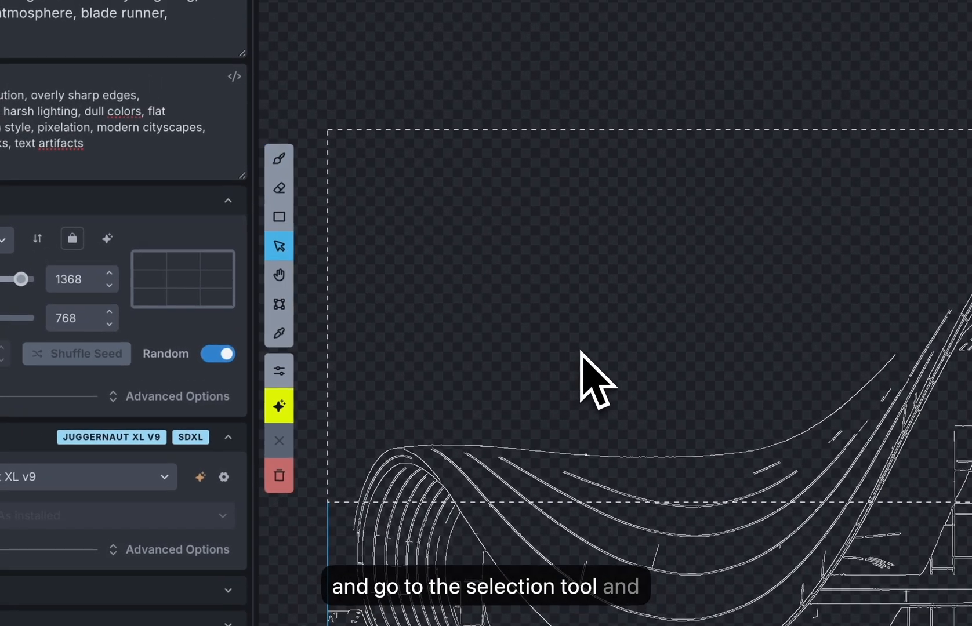
scroll(581, 351, "down", 1)
scroll(580, 351, "down", 3)
key("space")
left_click_drag(612, 358, 601, 352)
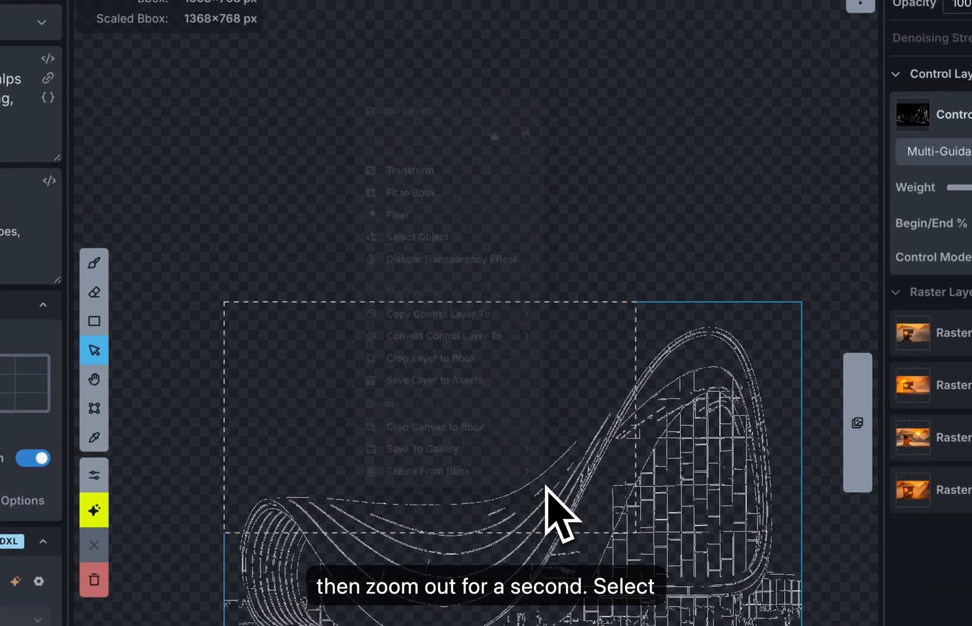
right_click(558, 542)
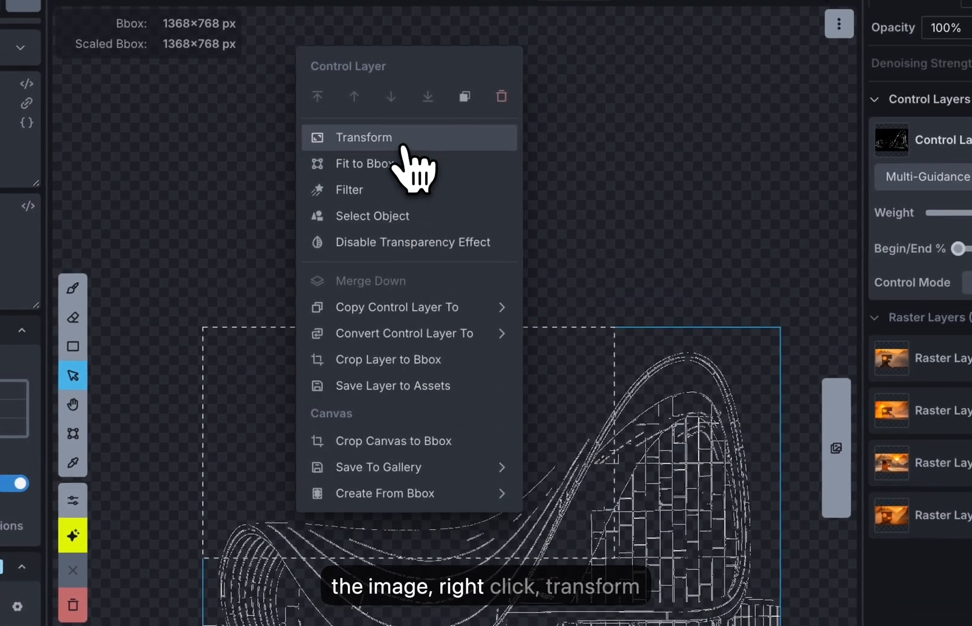
left_click(404, 148)
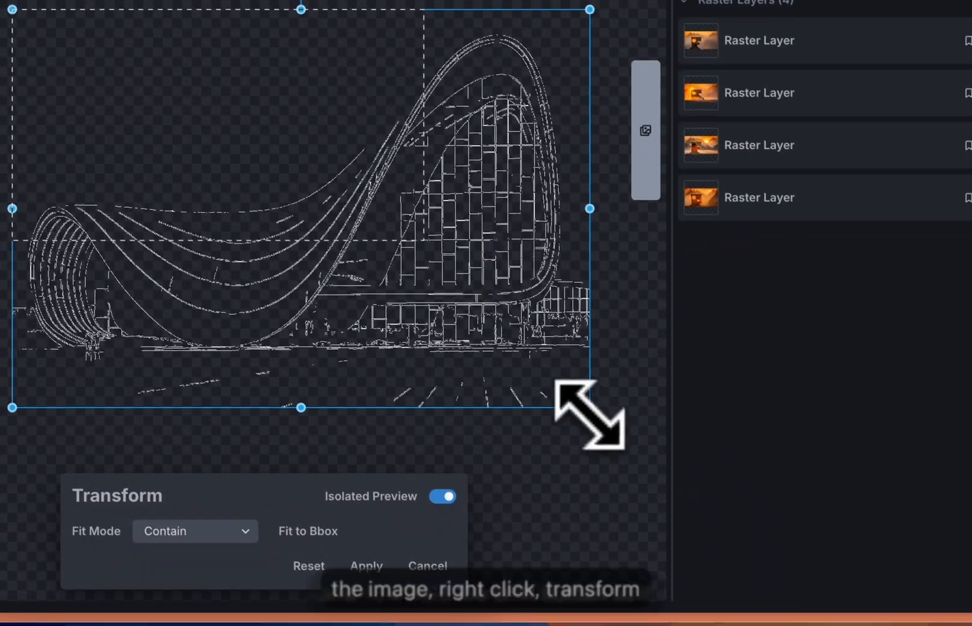
mouse_move(586, 412)
left_mouse_down()
mouse_move(397, 256)
mouse_move(394, 243)
mouse_move(419, 235)
left_mouse_up()
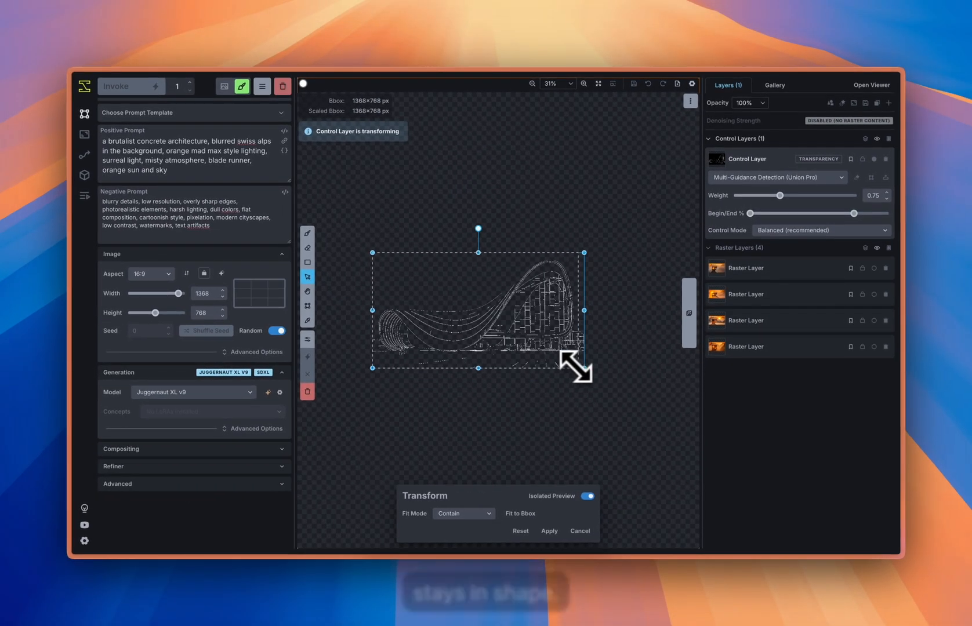
mouse_move(576, 367)
left_mouse_down()
mouse_move(568, 372)
mouse_move(586, 377)
mouse_move(575, 367)
left_mouse_up()
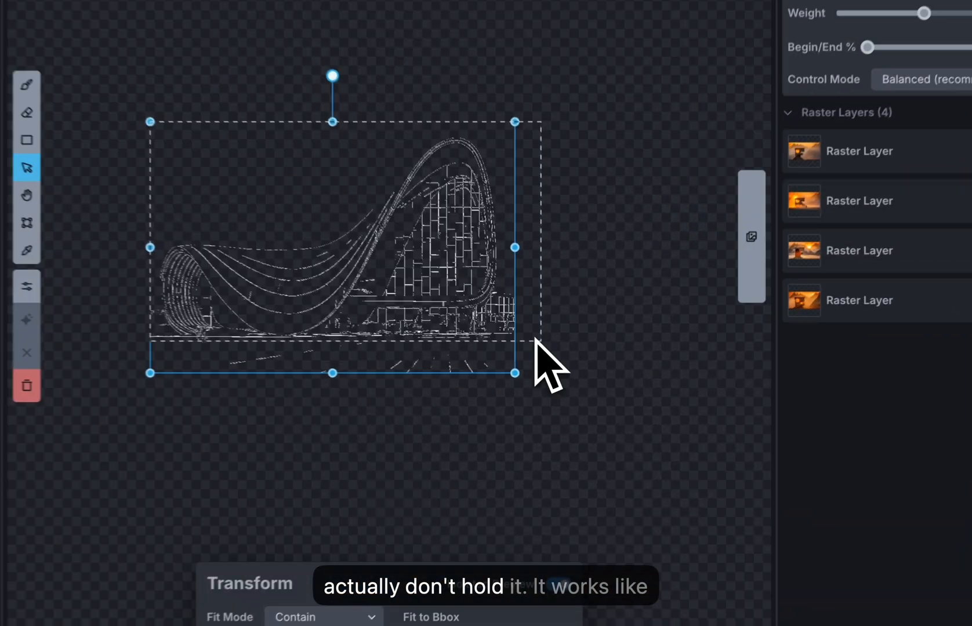
left_click_drag(521, 352, 530, 342)
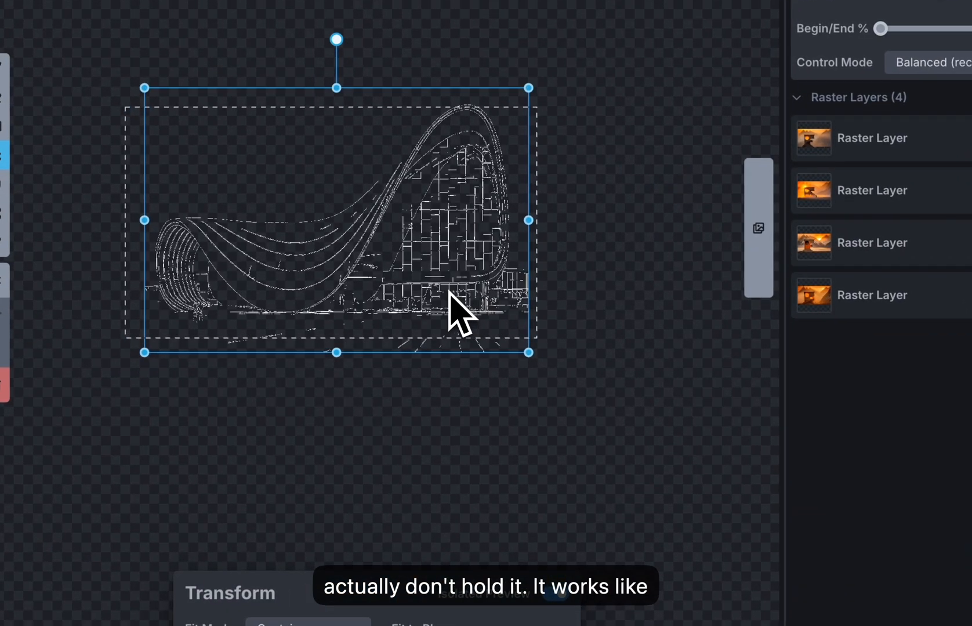
left_click_drag(449, 290, 447, 292)
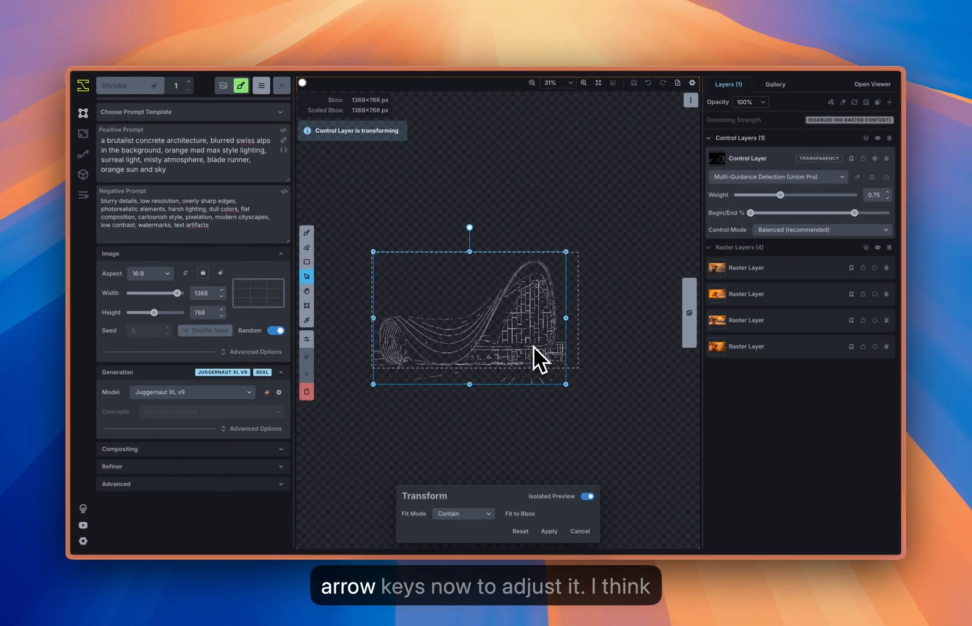
Nudge the scaled edge layer ten steps up and four steps right, and apply the transform
key("Up")
key("Up")
key("Up")
key("Up")
key("Up")
key("Up")
key("Up")
key("Up")
key("Up")
key("Up")
key("Right")
key("Right")
key("Right")
key("Right")
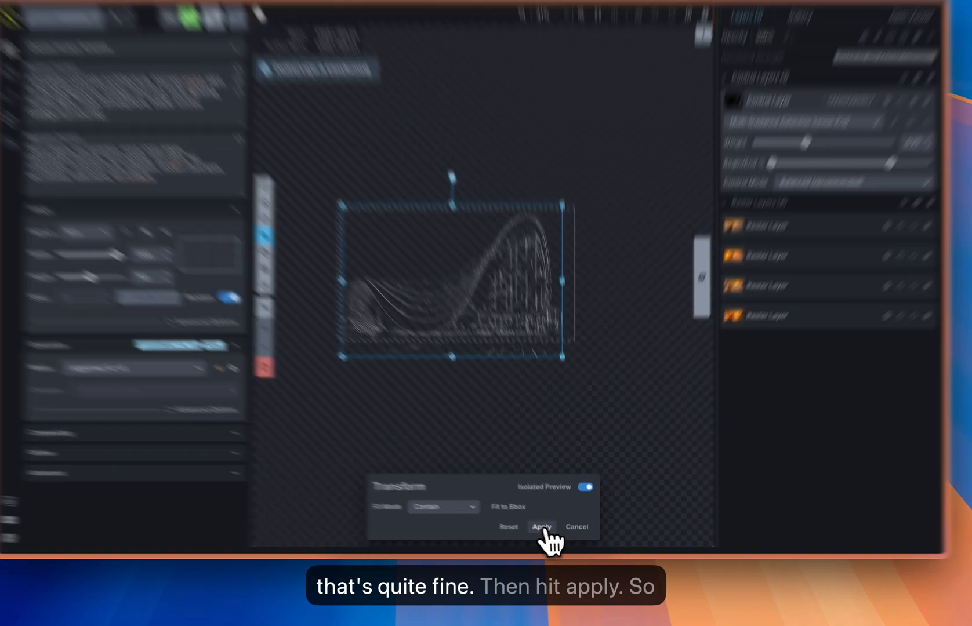
left_click(541, 527)
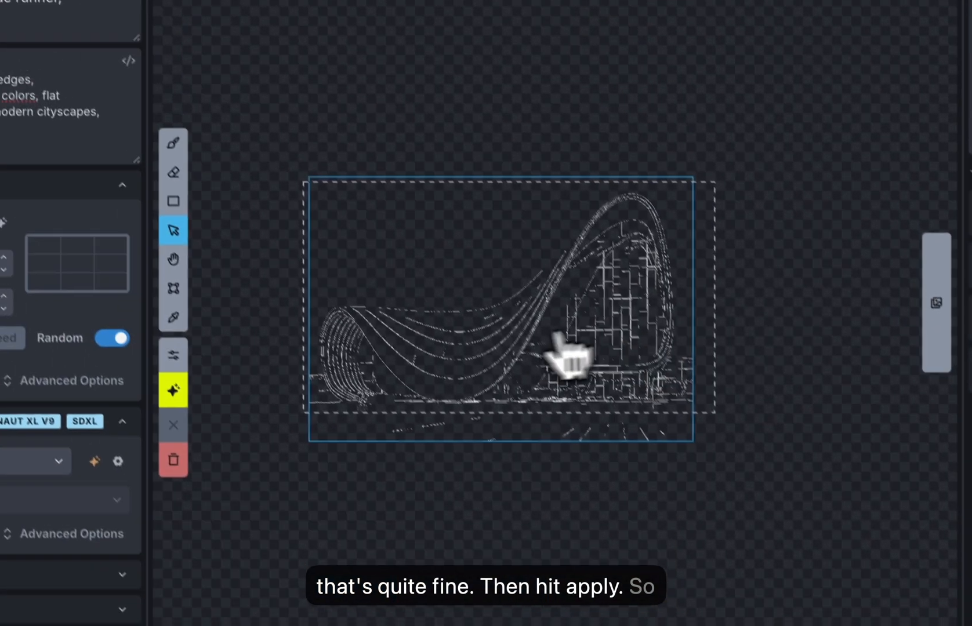
Paint mountain outlines behind the building on the control layer with the 2 px brush
scroll(507, 350, "up", 2)
key("space")
left_click_drag(450, 339, 475, 353)
scroll(476, 353, "up", 2)
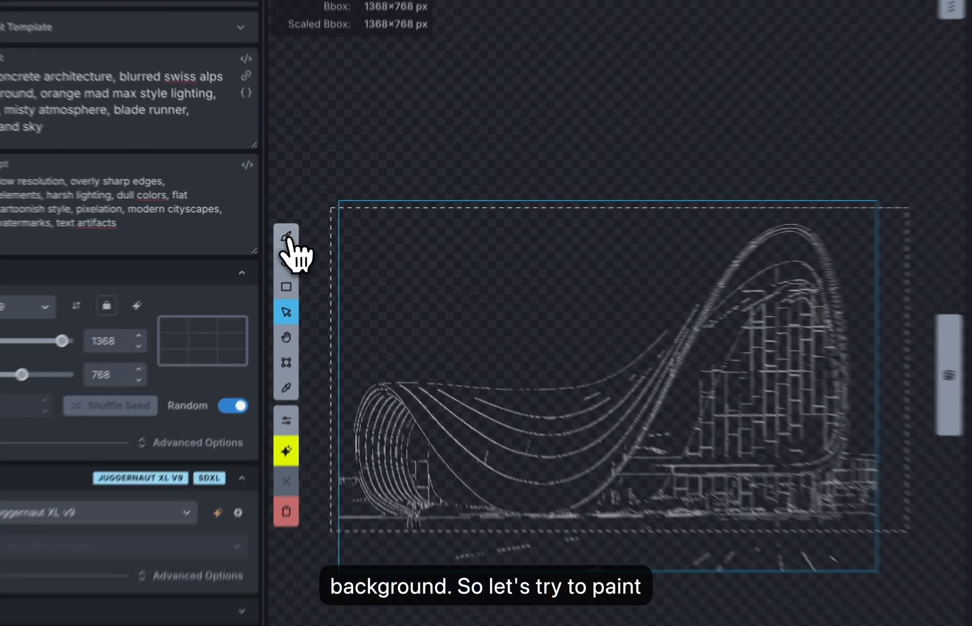
left_click(308, 233)
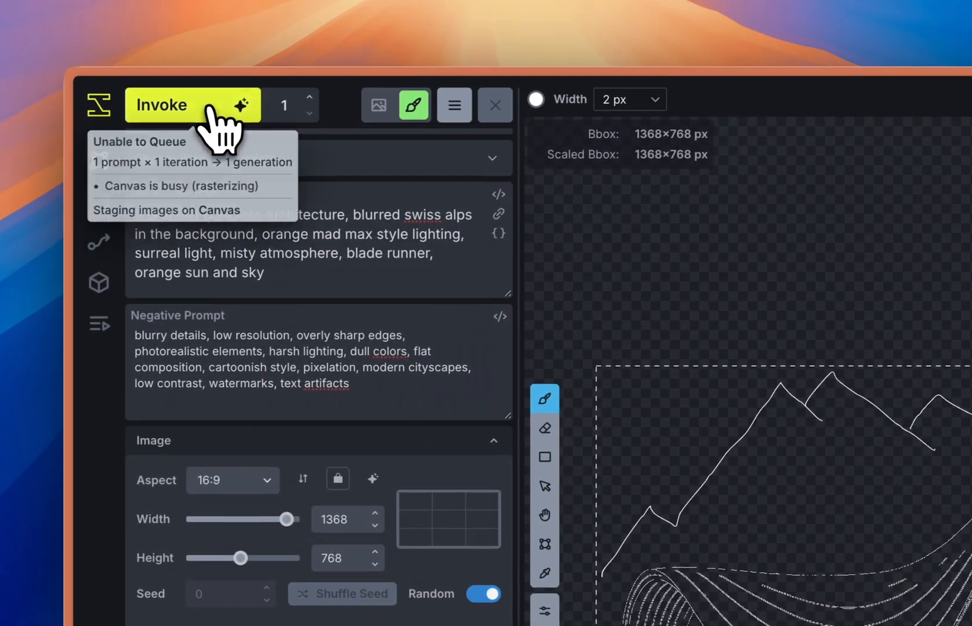
Generate and accept an image at control weight 0.75, and toggle the control layers' visibility to check it against the edge lines
left_click(173, 99)
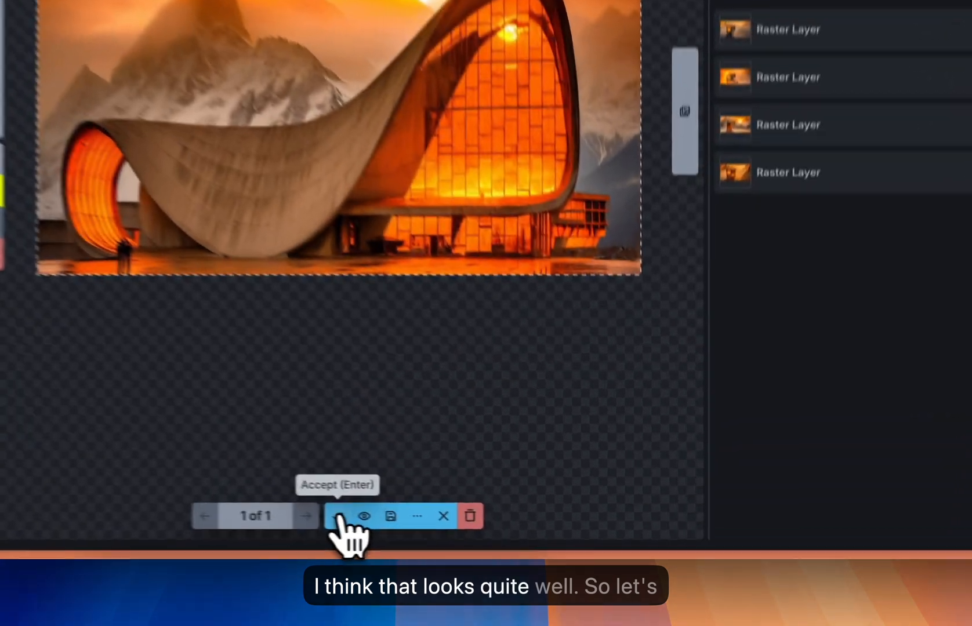
left_click(499, 536)
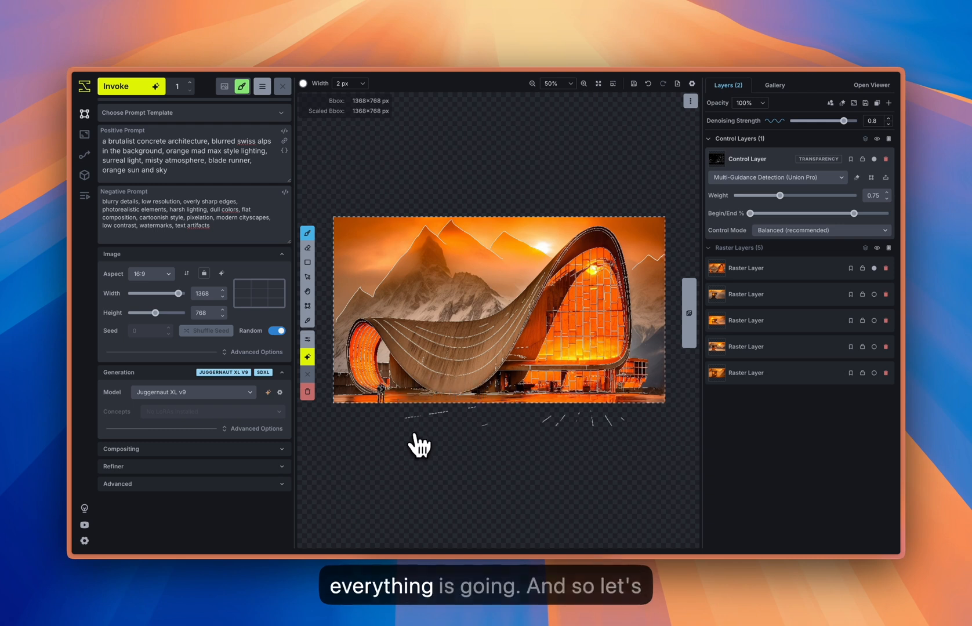
left_click(877, 139)
left_click(877, 139)
left_click(877, 139)
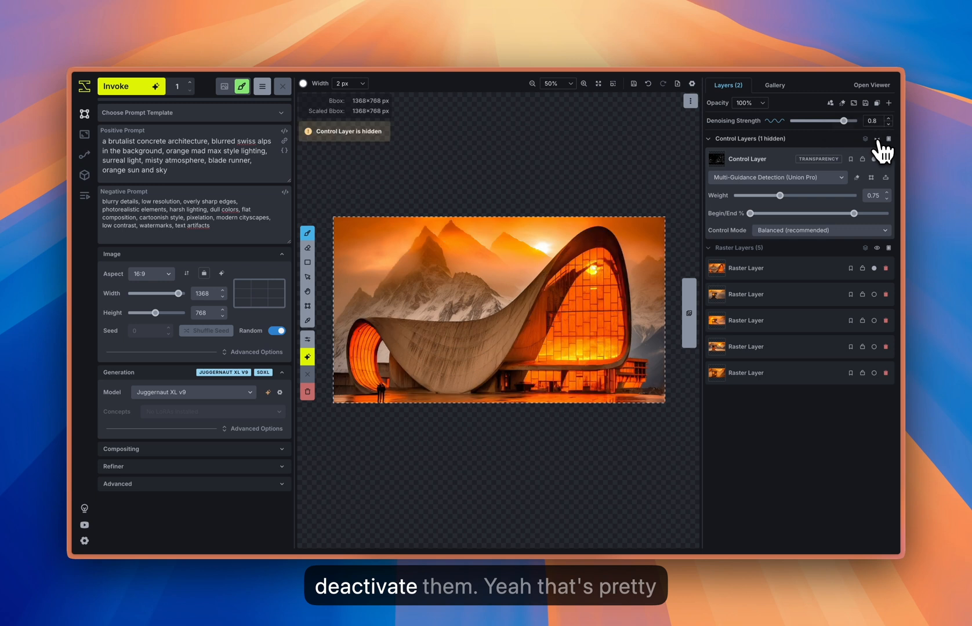
left_click(877, 139)
left_click(877, 140)
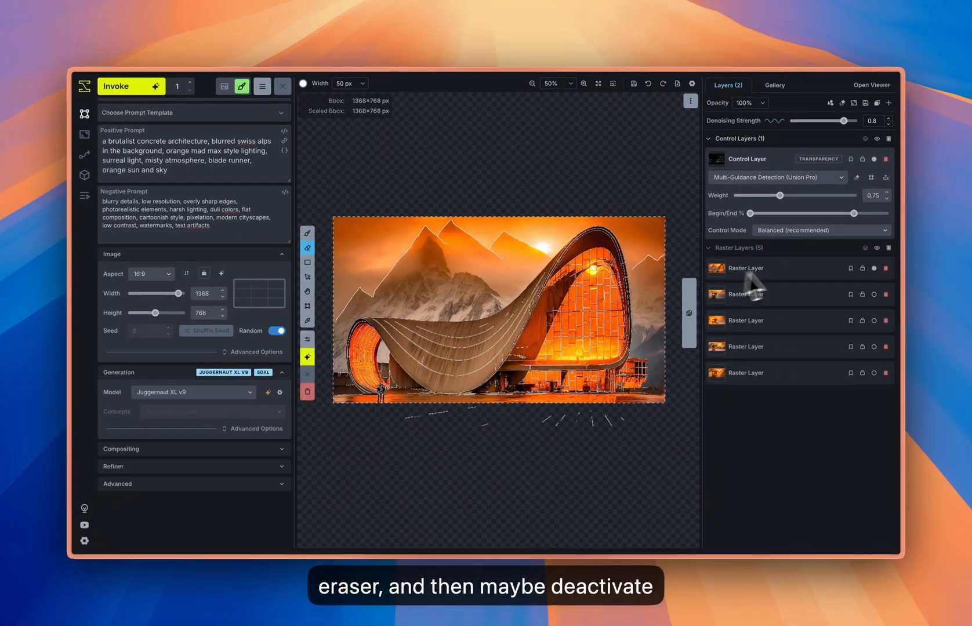
Disable the newest raster layer, erase the facade and inner detail lines with the 50 px eraser, and generate and accept another image
left_click(873, 269)
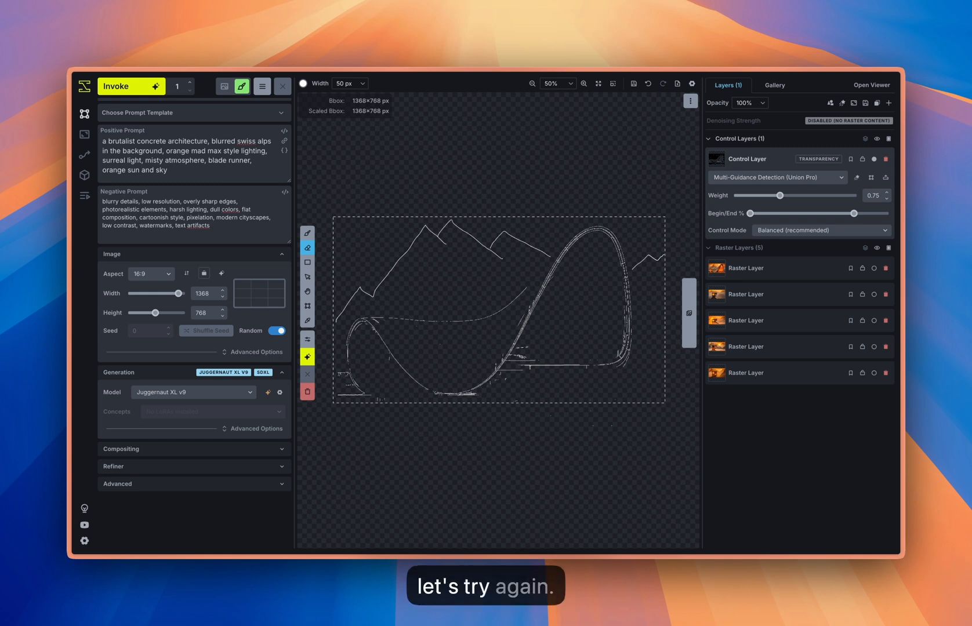
left_click(134, 88)
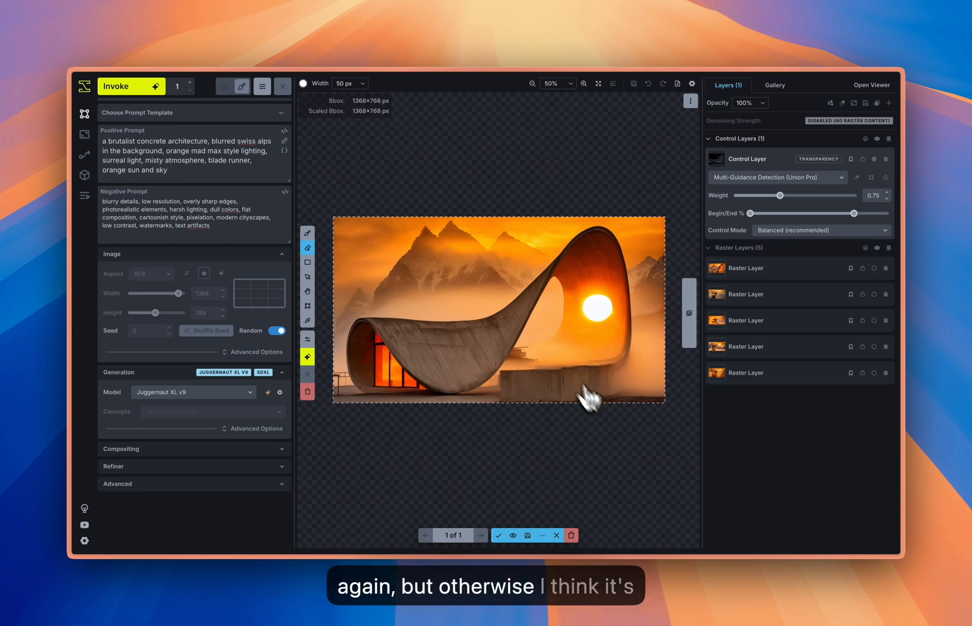
left_click(498, 535)
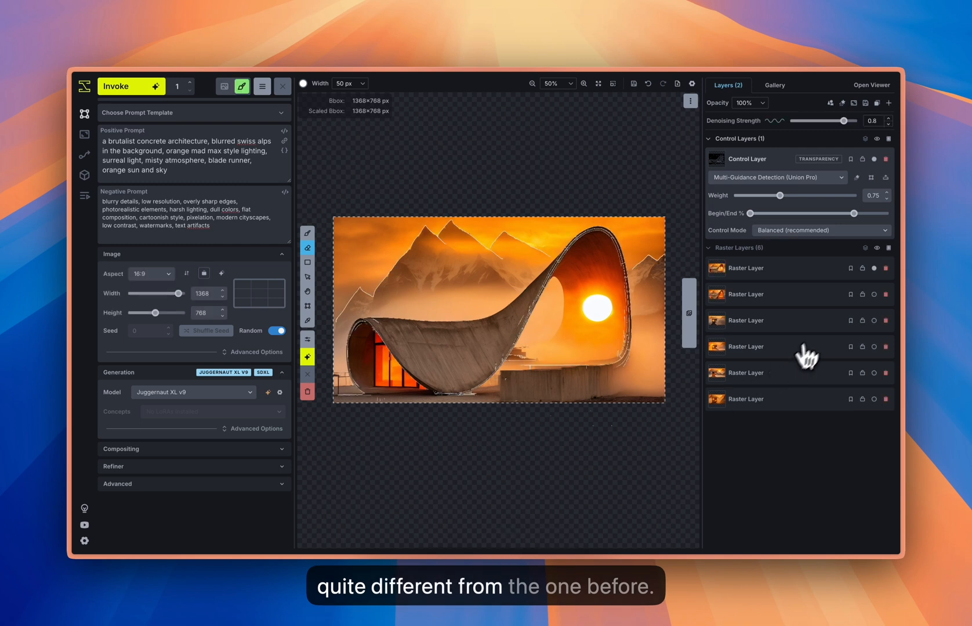
Hide the control layers and compare the two newest images by repeatedly toggling the uppermost raster layer
left_click(877, 139)
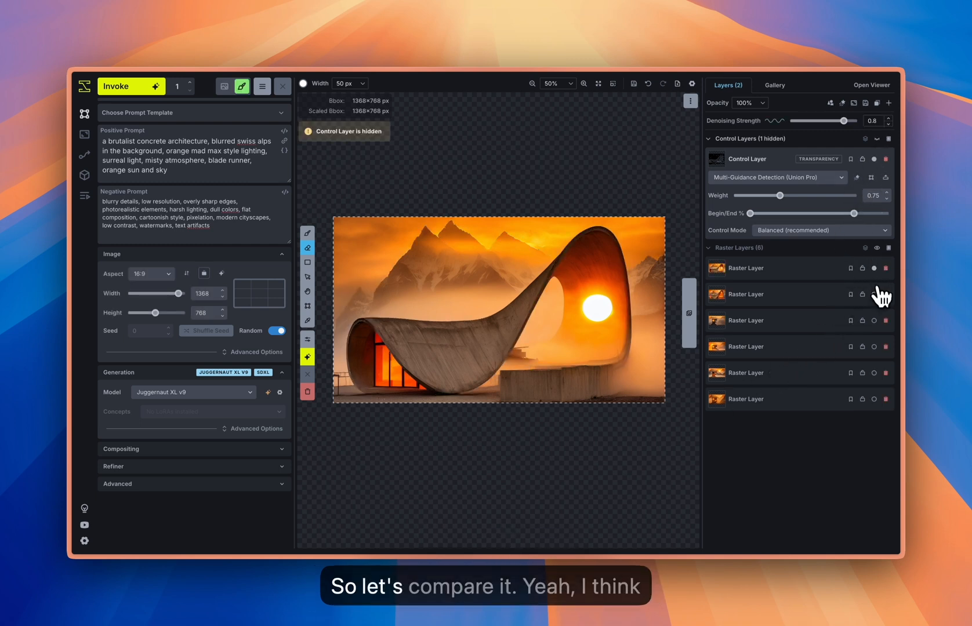
left_click(875, 268)
left_click(874, 268)
left_click(875, 269)
left_click(875, 268)
left_click(875, 268)
left_click(875, 269)
left_click(874, 269)
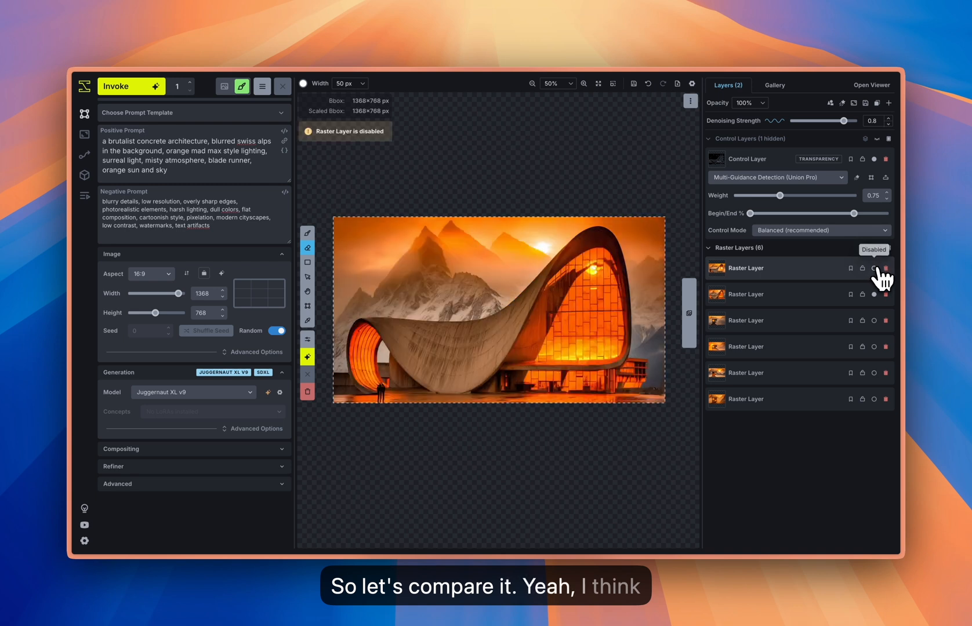
left_click(875, 268)
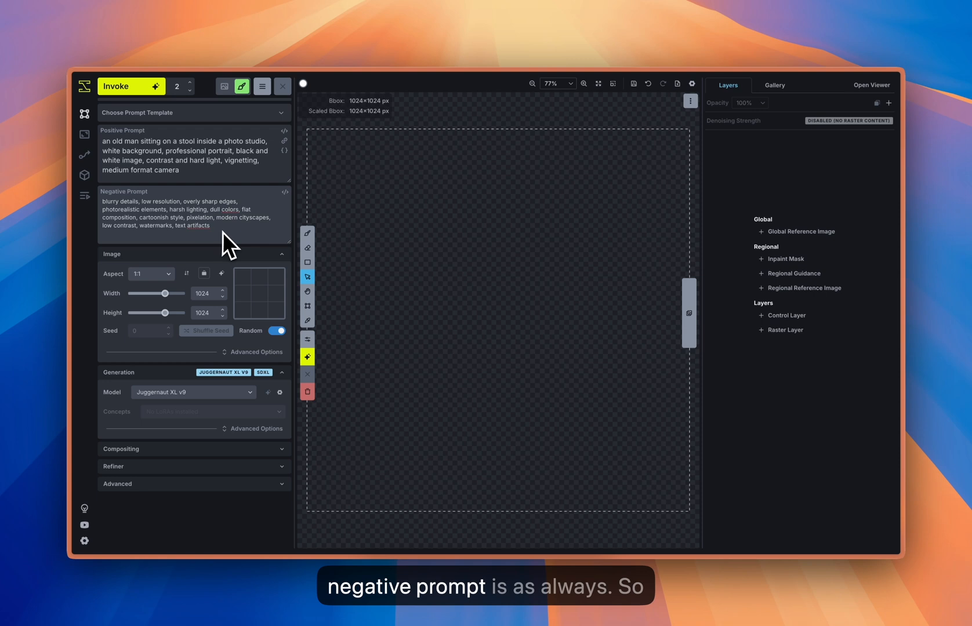
Add a control layer to the empty 1024×1024 canvas and upload zaha hadid.jpeg from the Downloads folder to it
left_click(780, 316)
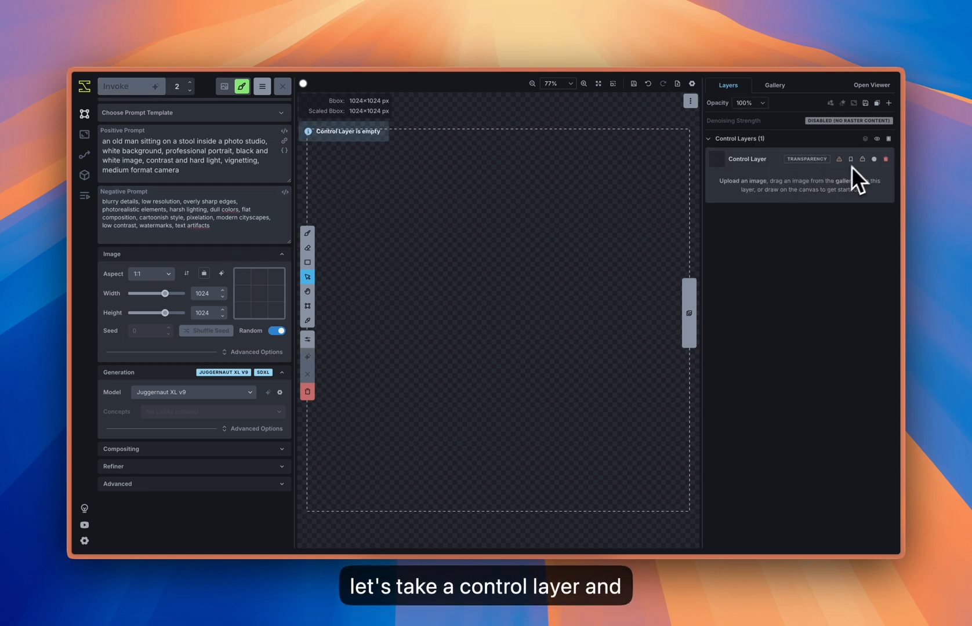
left_click(756, 182)
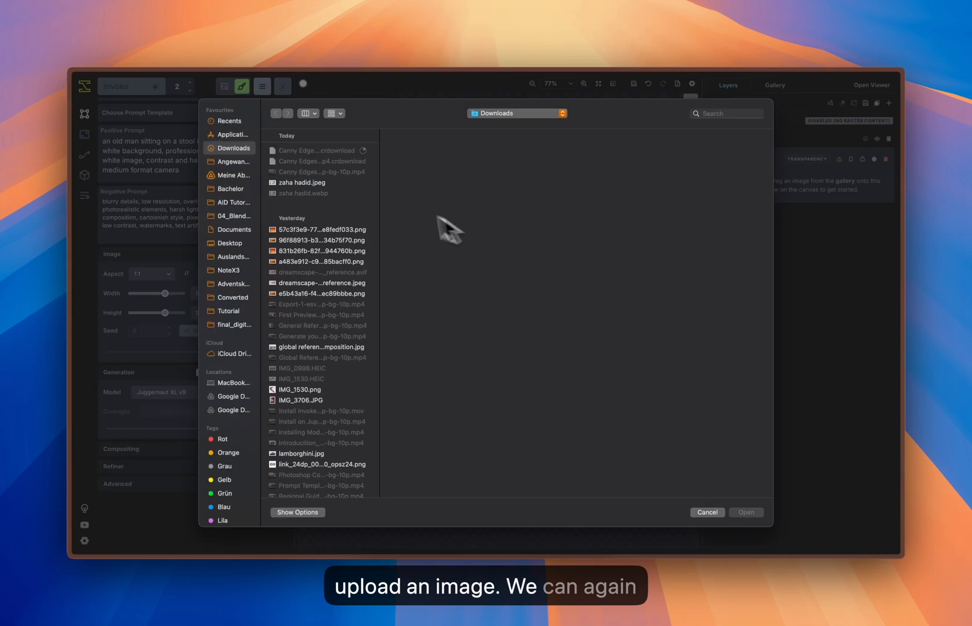
left_click(336, 183)
double_click(335, 184)
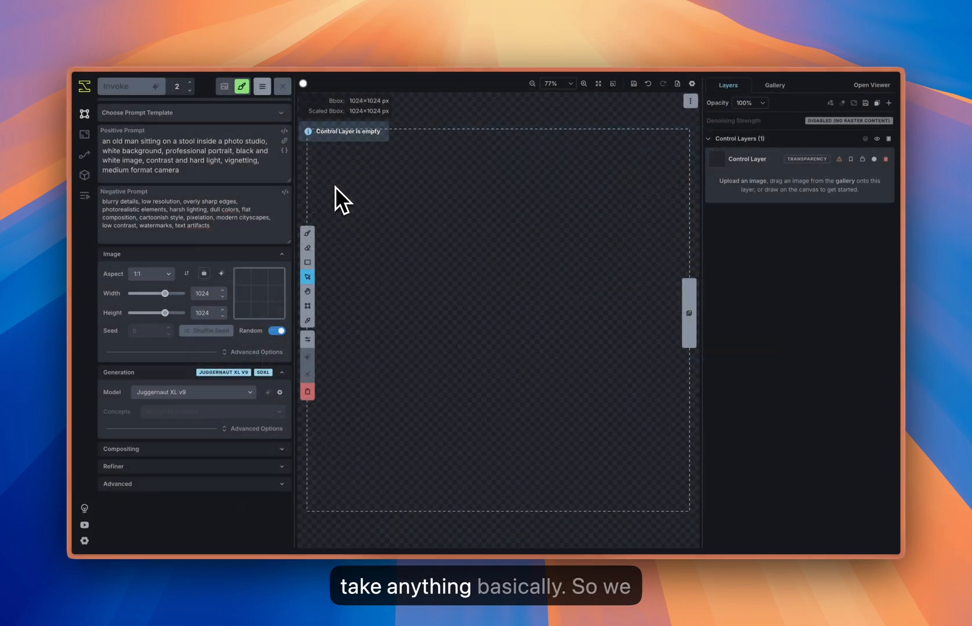
Assign the Multi-Guidance Detection (Union Pro) model to the control layer and apply a Canny Edge Detection filter with thresholds 100 and 200
left_click(736, 178)
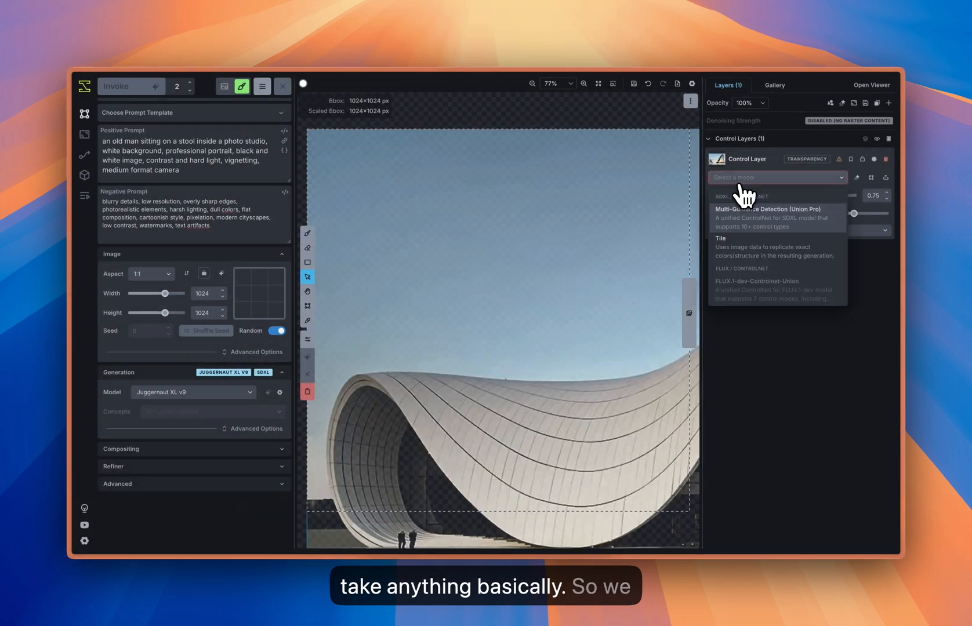
left_click(742, 210)
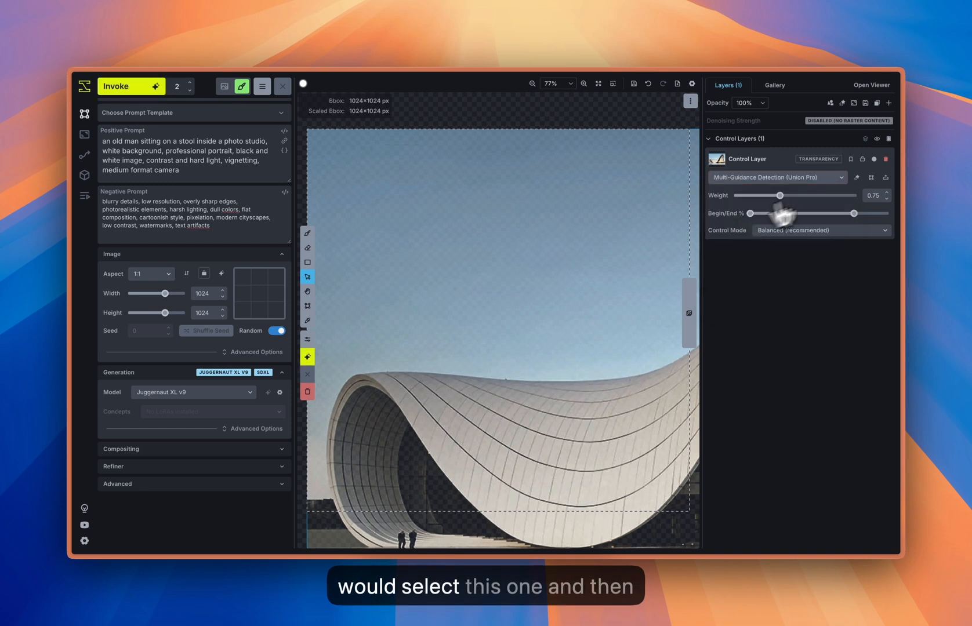
left_click(857, 177)
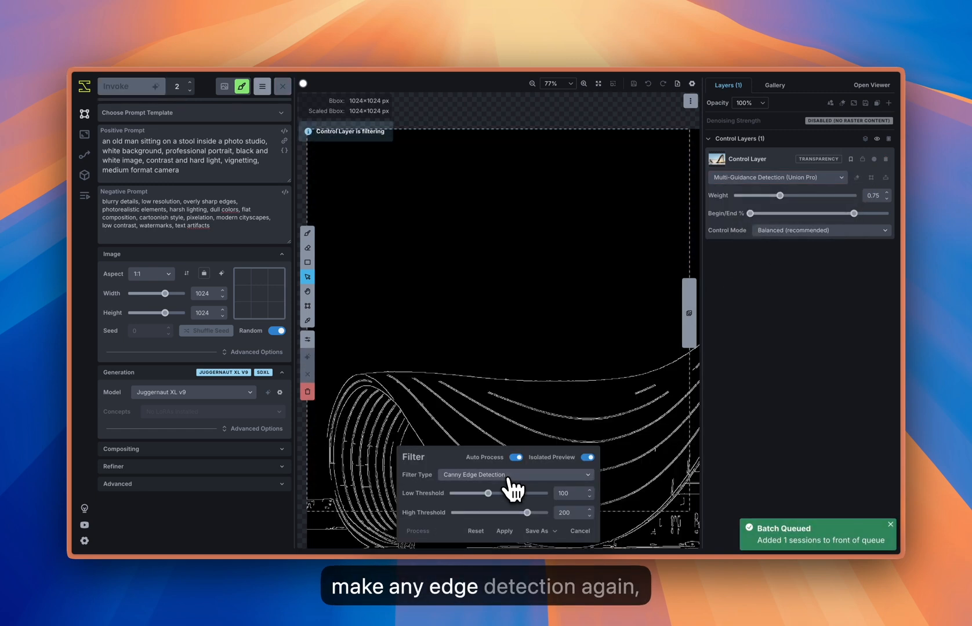
left_click(504, 531)
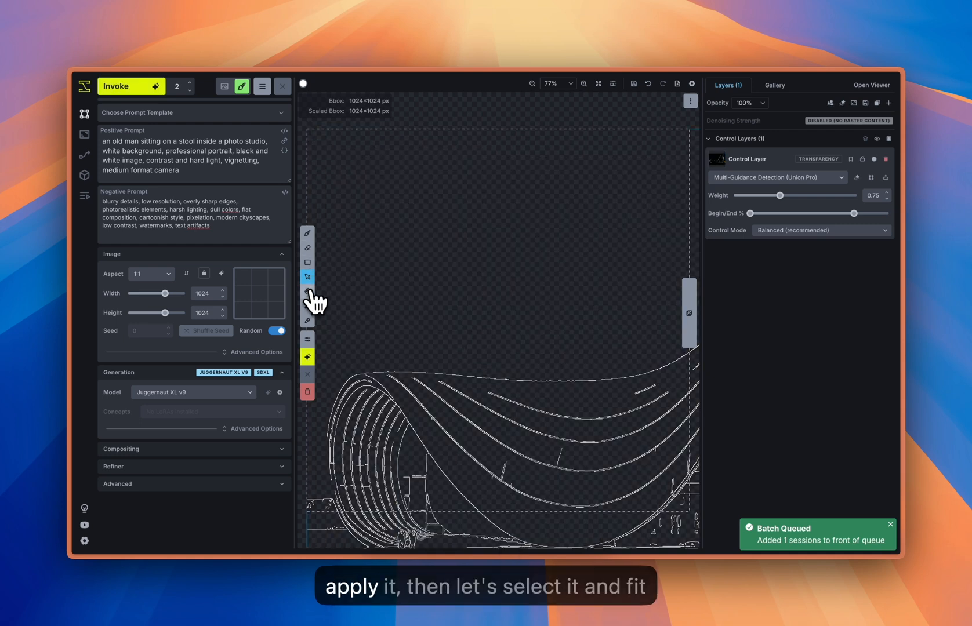
Fit the control layer's edge image to the bounding box and set the layer's weight to 0.4
right_click(404, 322)
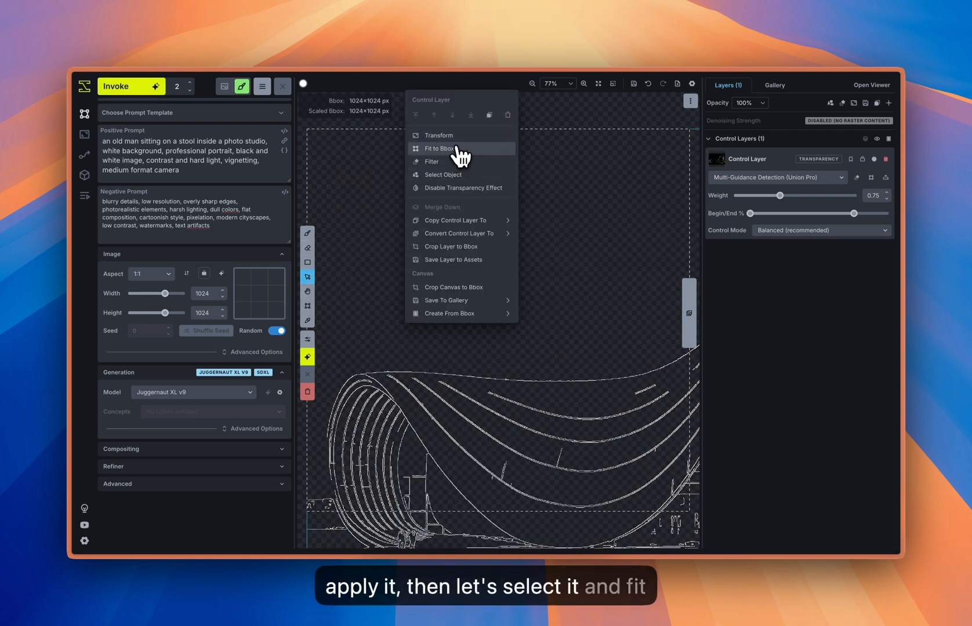
left_click(456, 149)
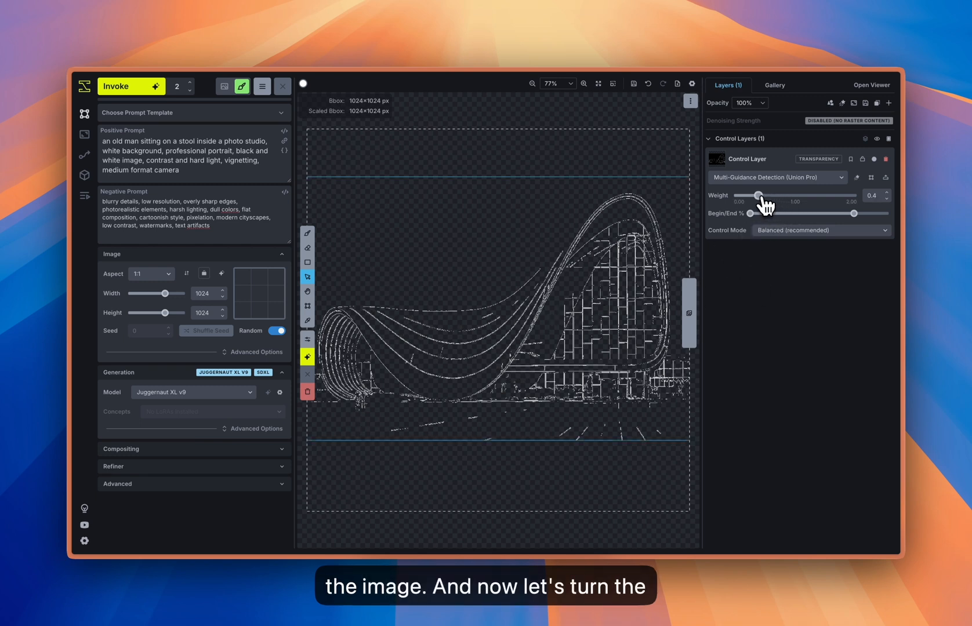
left_click_drag(763, 197, 760, 198)
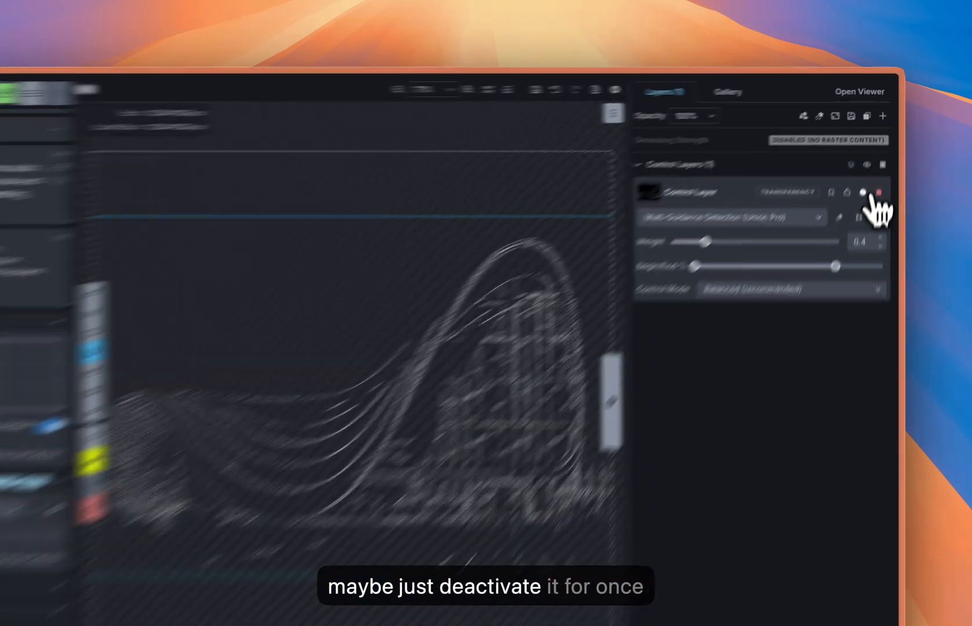
Disable the control layer, generate two unguided portraits of the old man, compare them and discard both
left_click(874, 159)
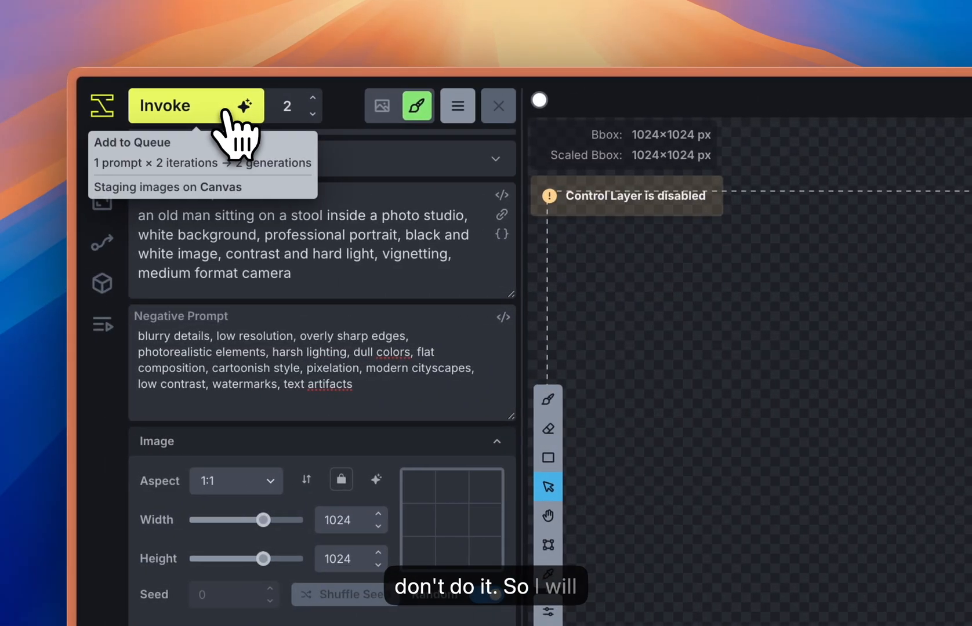
left_click(225, 112)
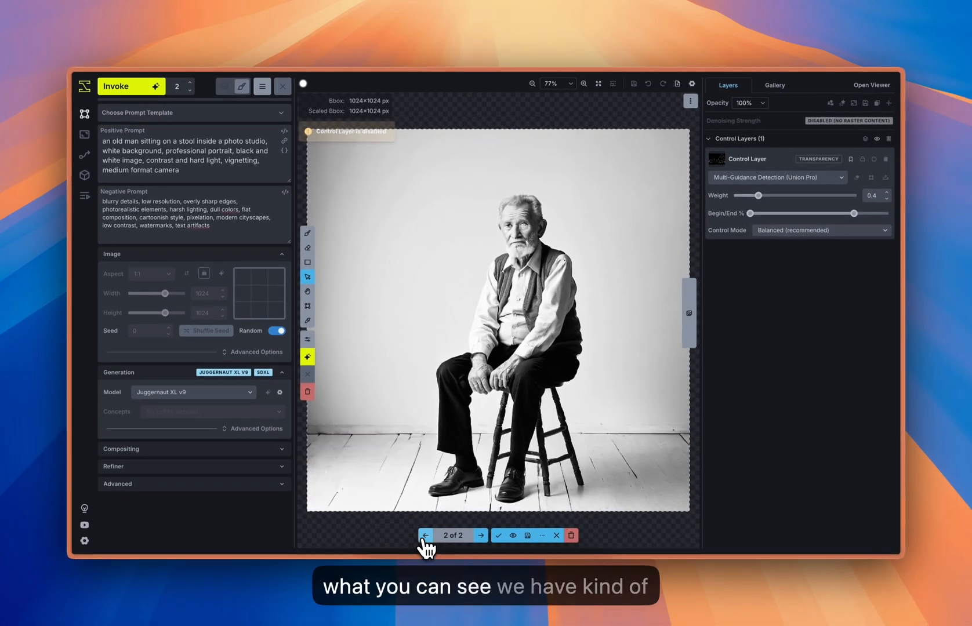
left_click(424, 537)
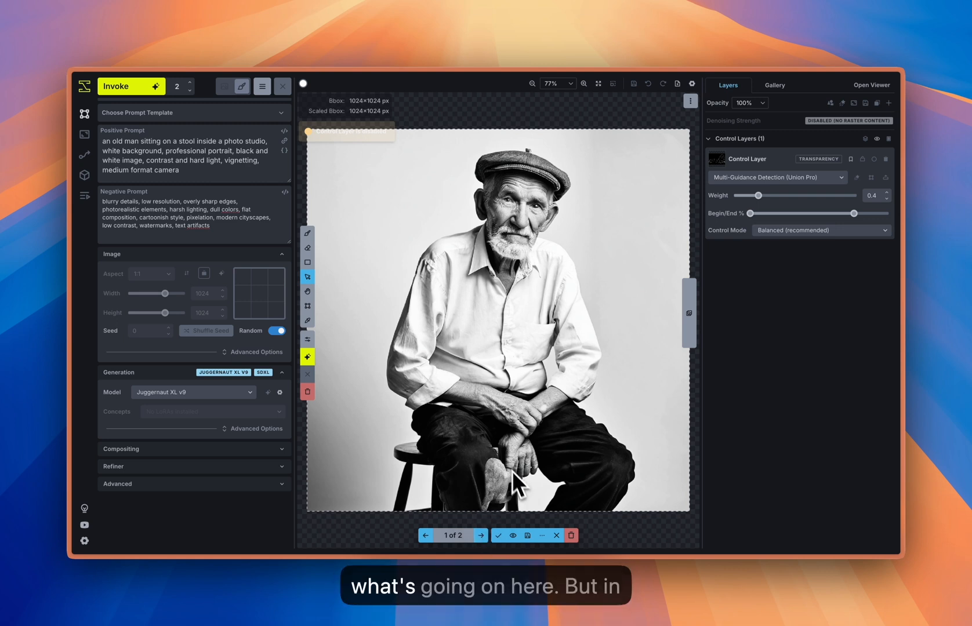
left_click(481, 535)
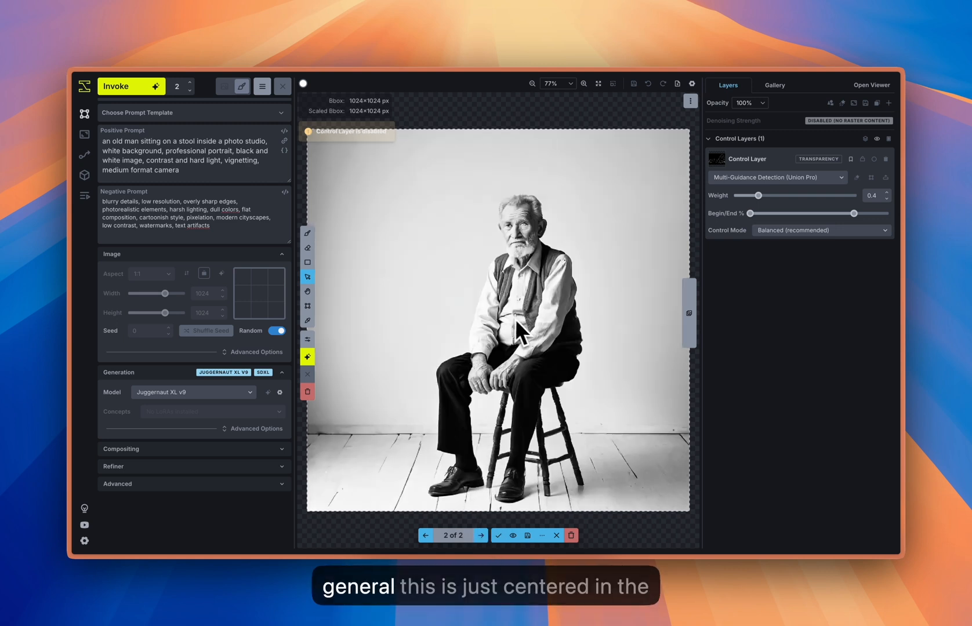
left_click(426, 536)
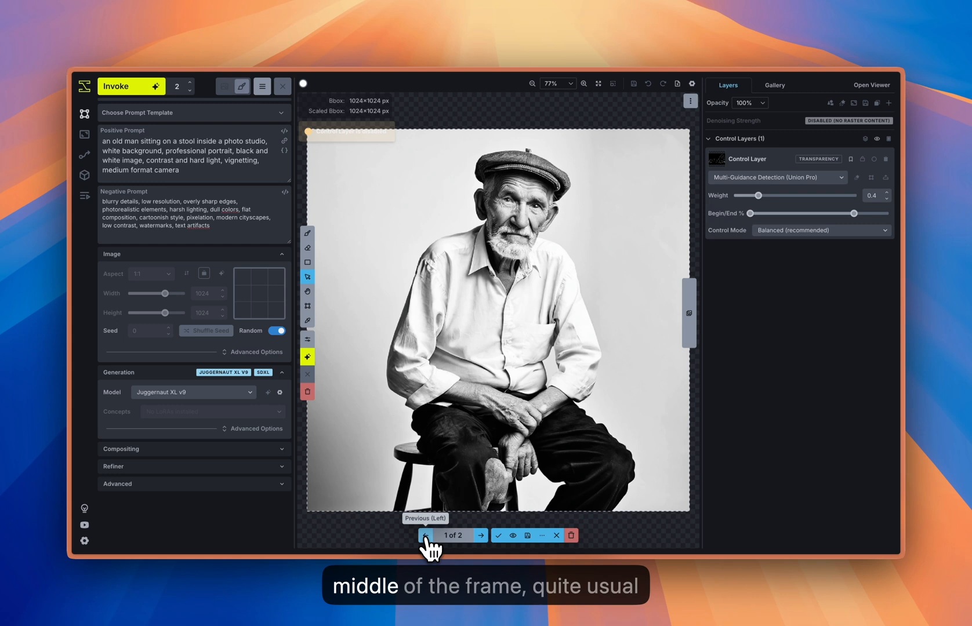
left_click(482, 536)
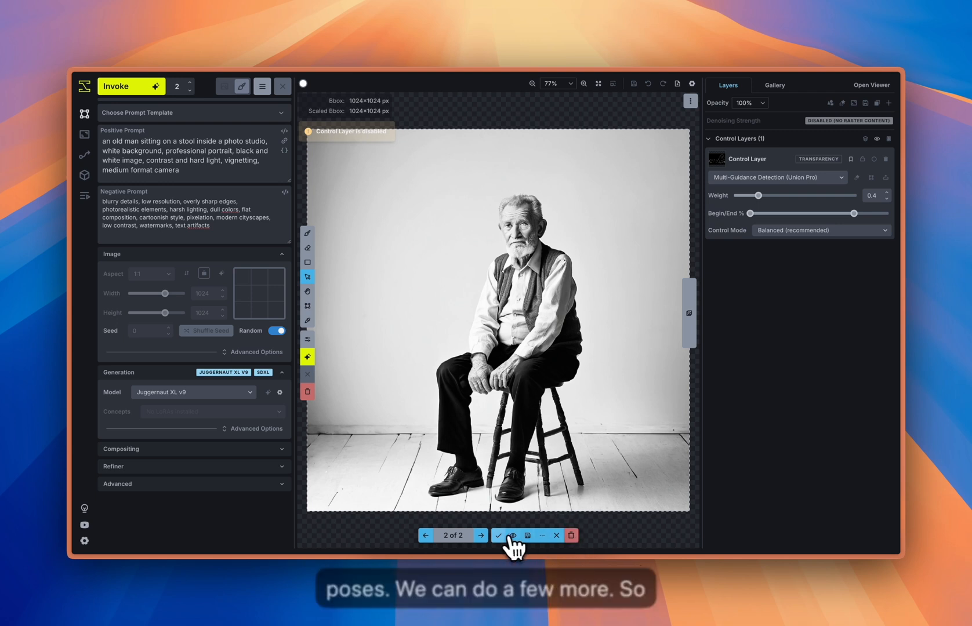
left_click(571, 535)
Generate another pair of portraits with the control layer still disabled, compare their poses and discard them
left_click(148, 91)
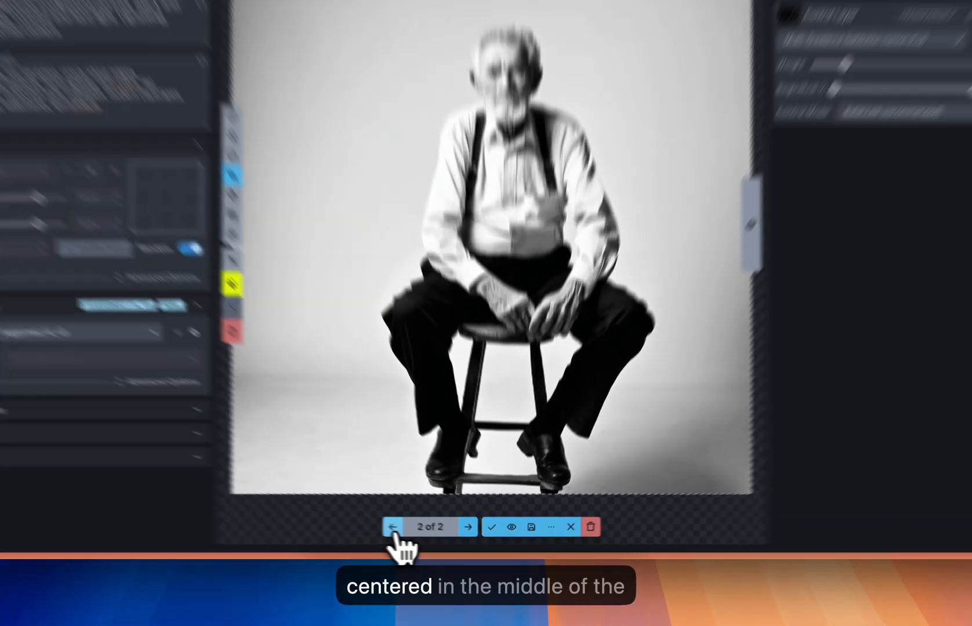
left_click(393, 528)
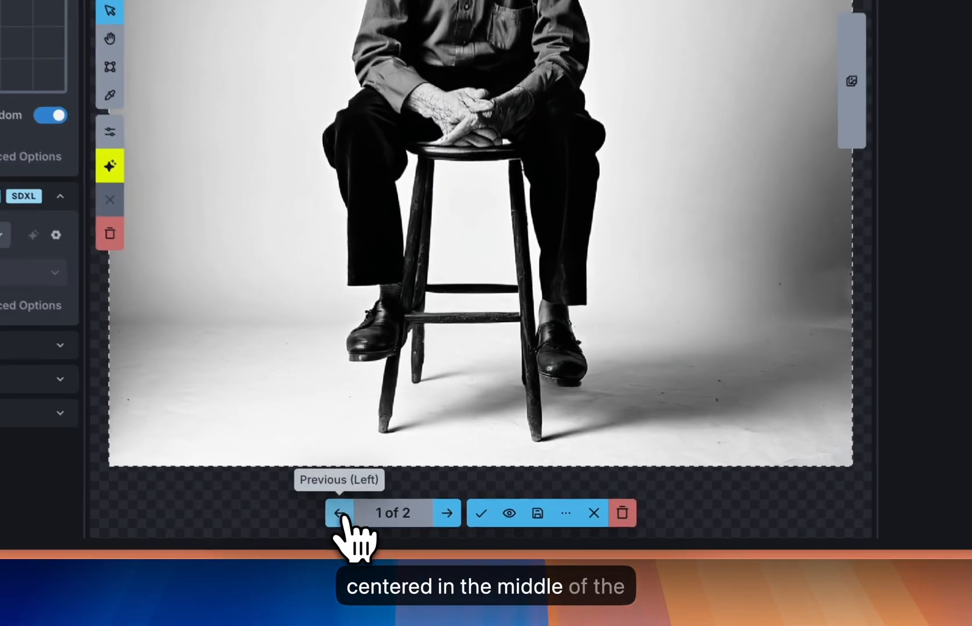
left_click(468, 526)
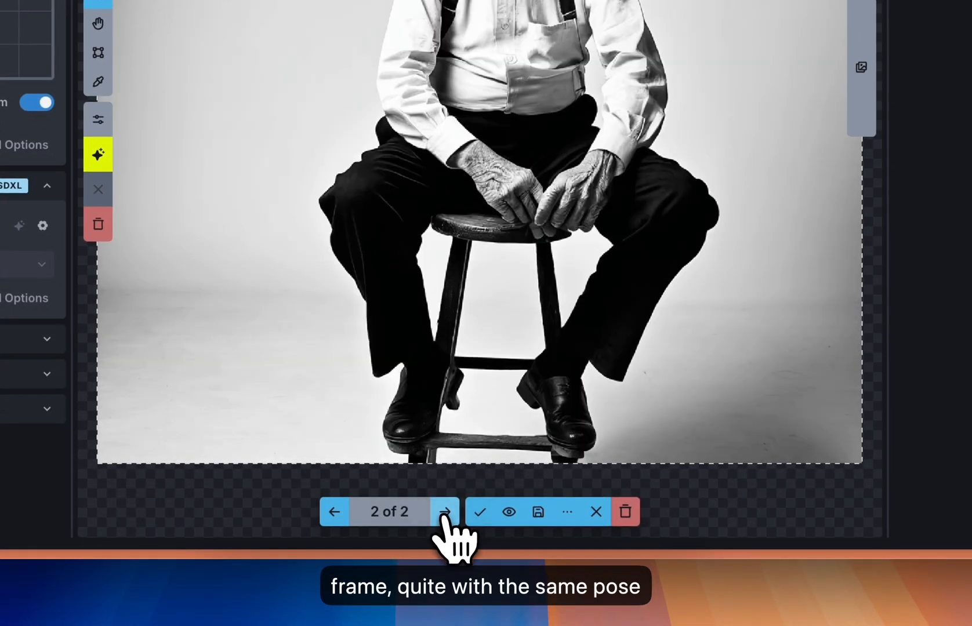
left_click(626, 514)
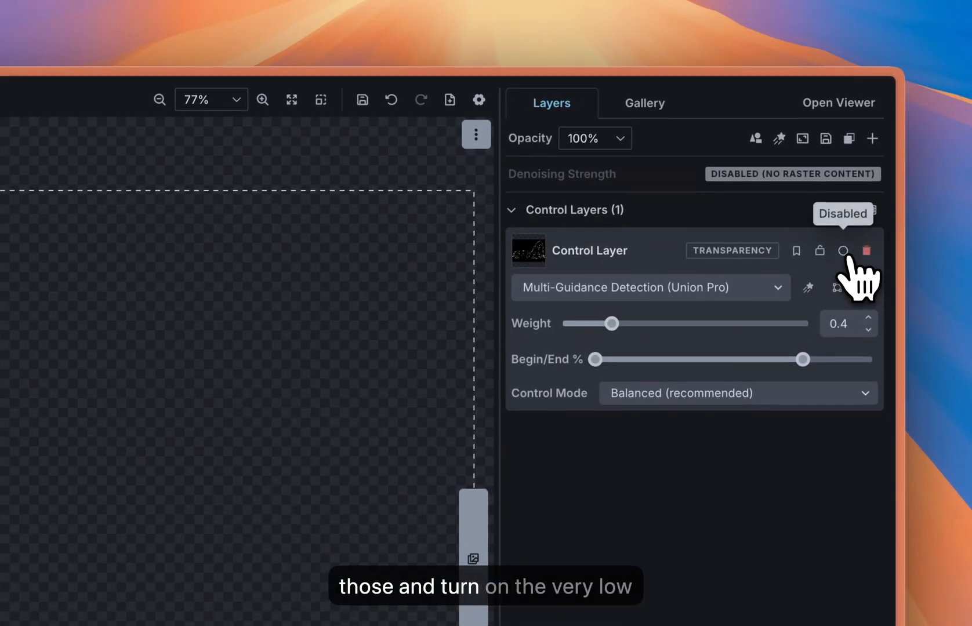
Enable the control layer, generate two portraits at weight 0.4, compare them and accept the second one
left_click(844, 253)
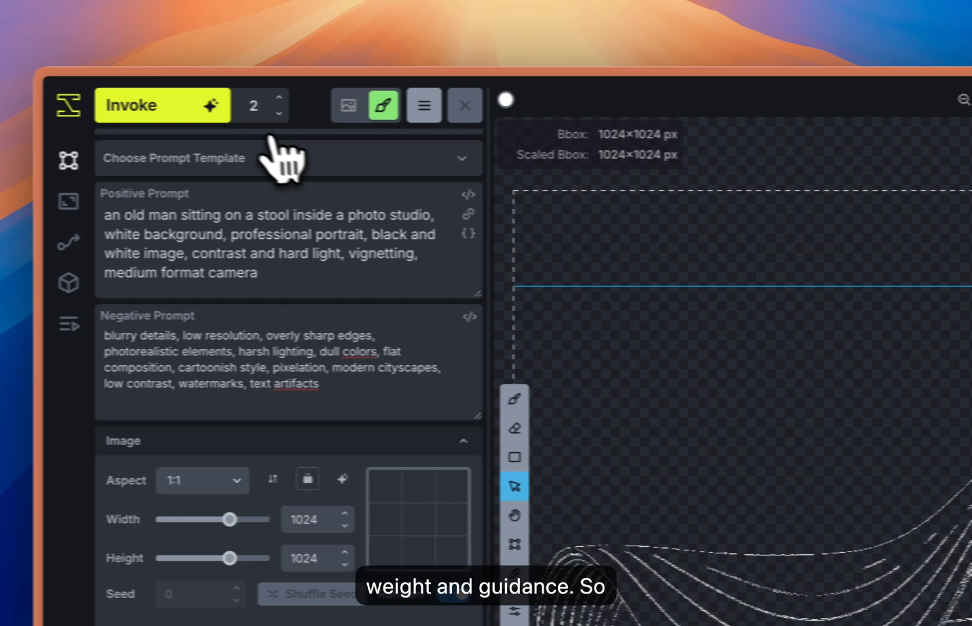
left_click(196, 106)
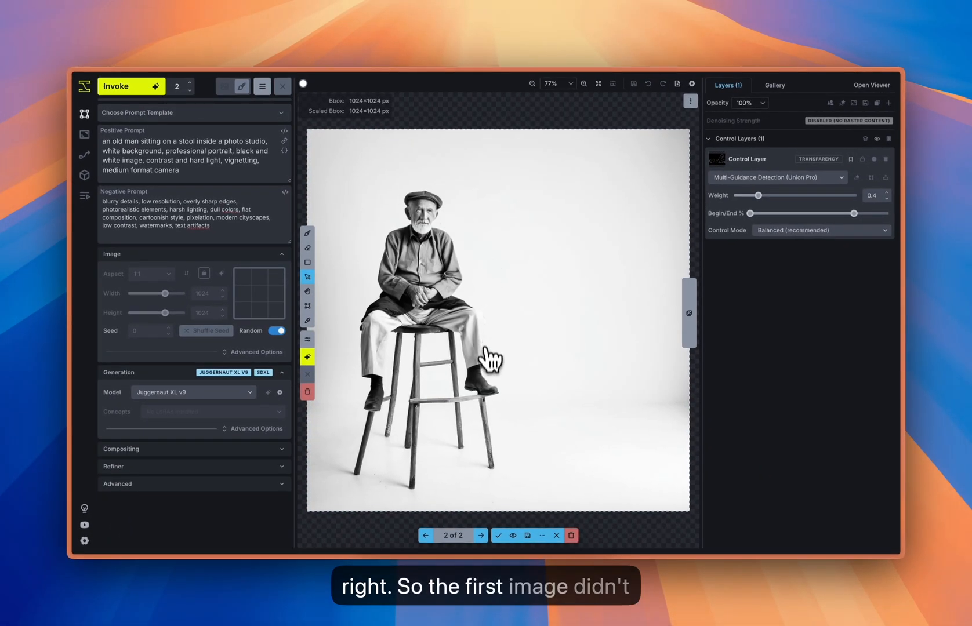
left_click(428, 535)
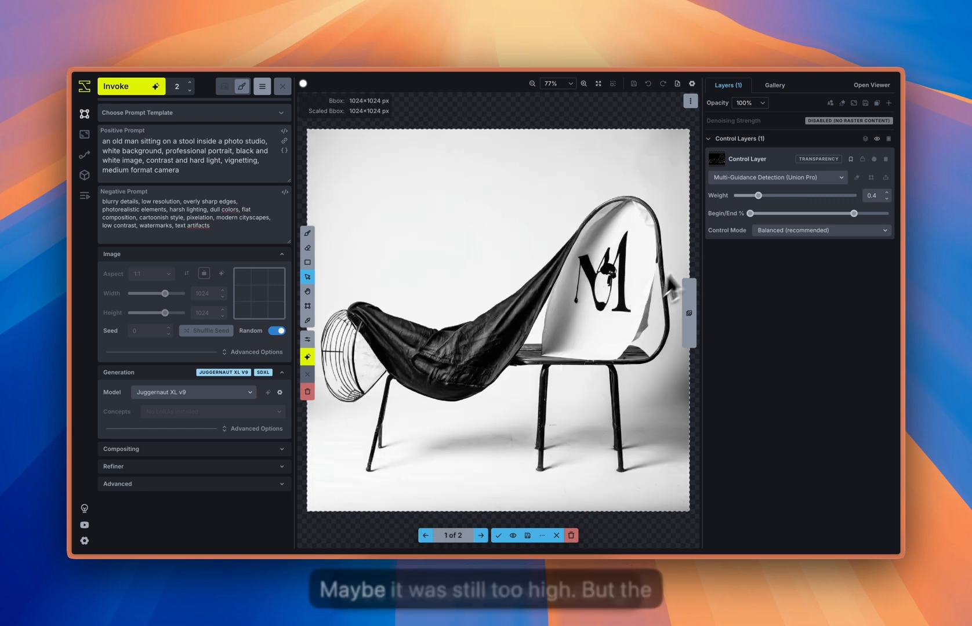
left_click(483, 535)
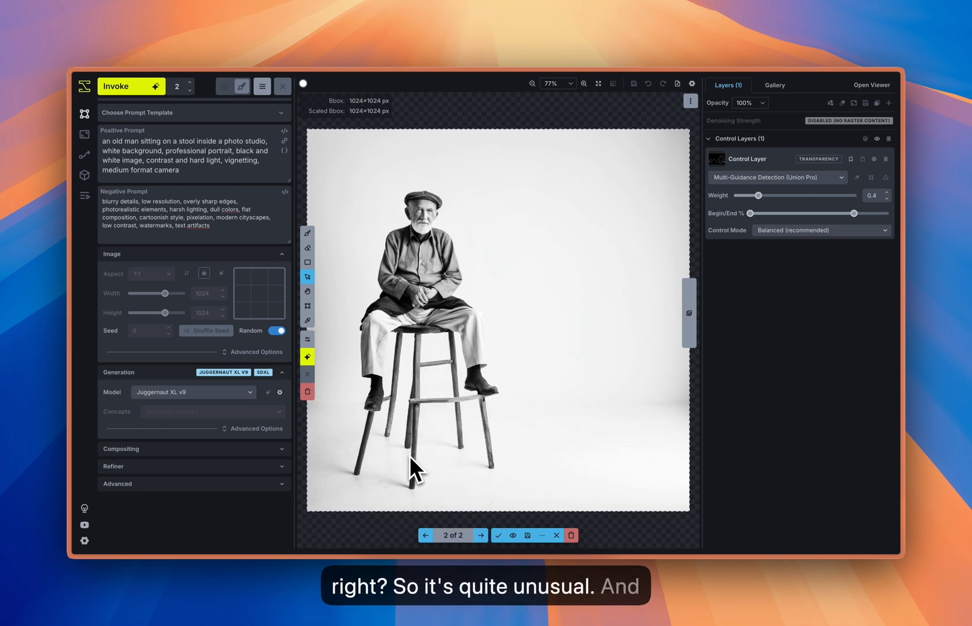
left_click(499, 536)
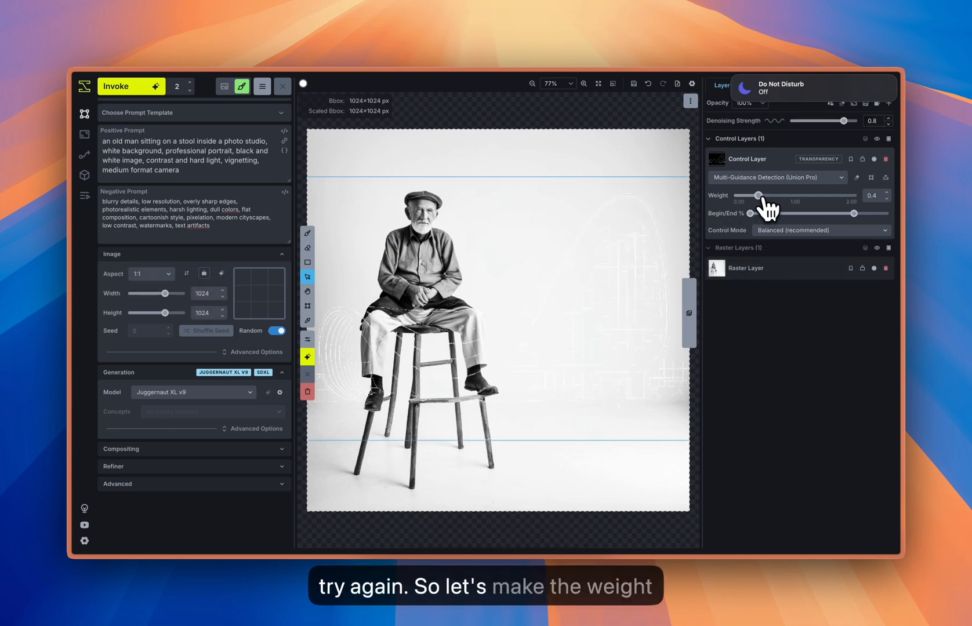
Lower the control weight to 0.35, disable the raster layer, and generate and compare two more portraits
left_click(157, 90)
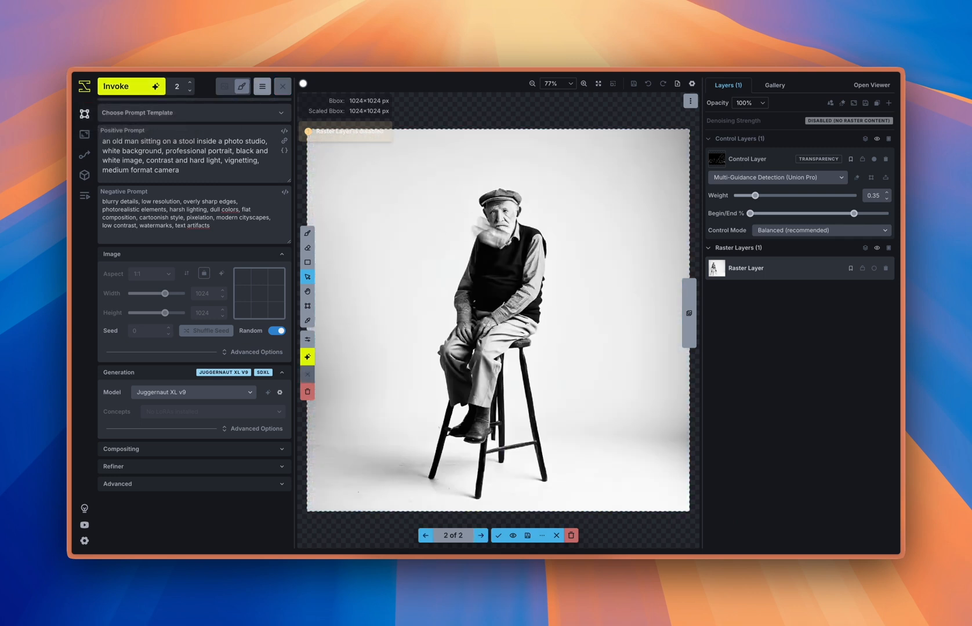
left_click(426, 536)
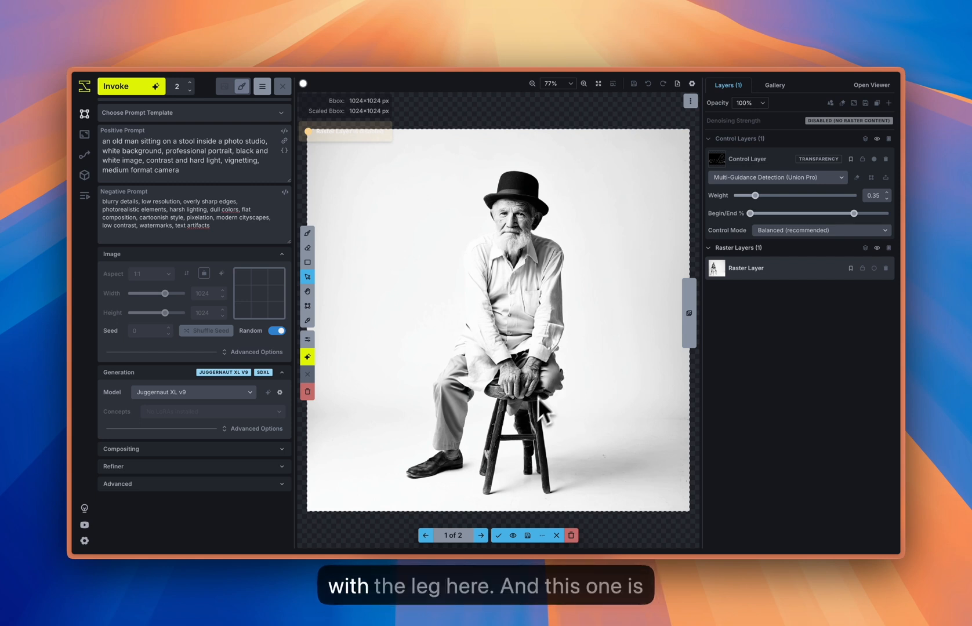
left_click(482, 534)
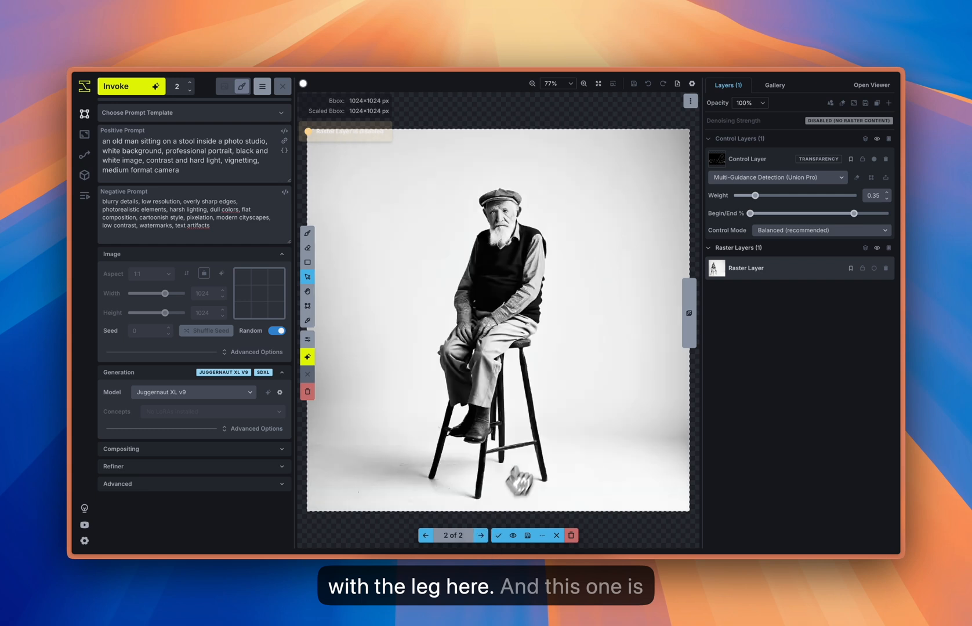
Inspect the face and pose in the second portrait and accept it as a new raster layer
scroll(506, 229, "up", 5)
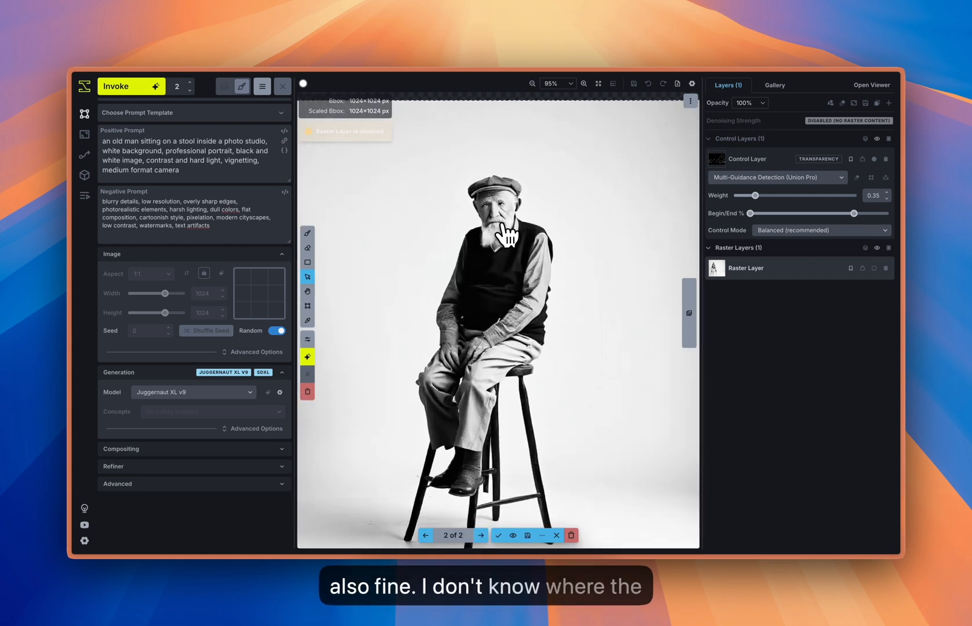
scroll(484, 235, "down", 5)
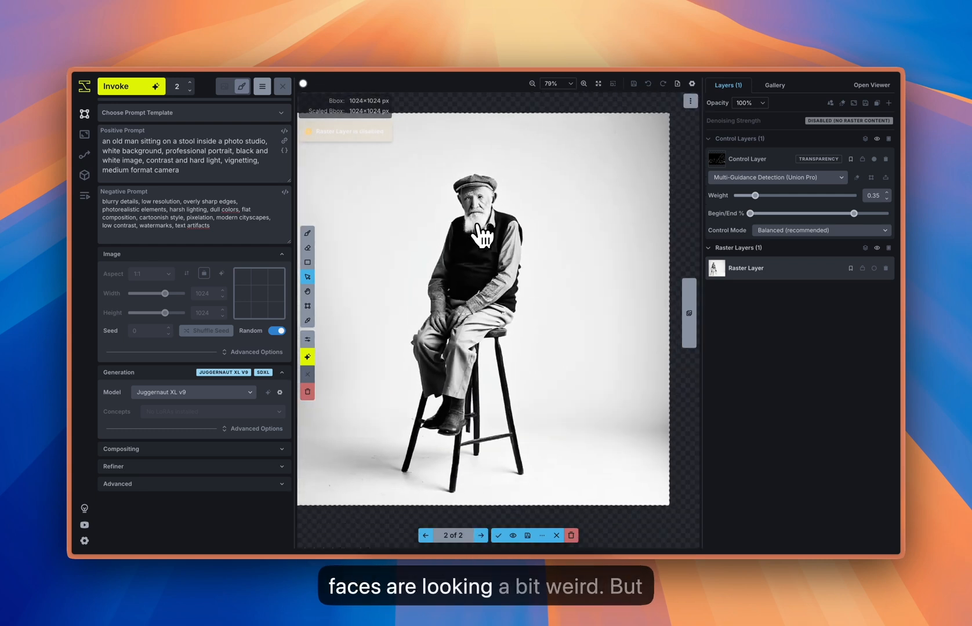
key("h")
left_click_drag(475, 222, 510, 240)
key("v")
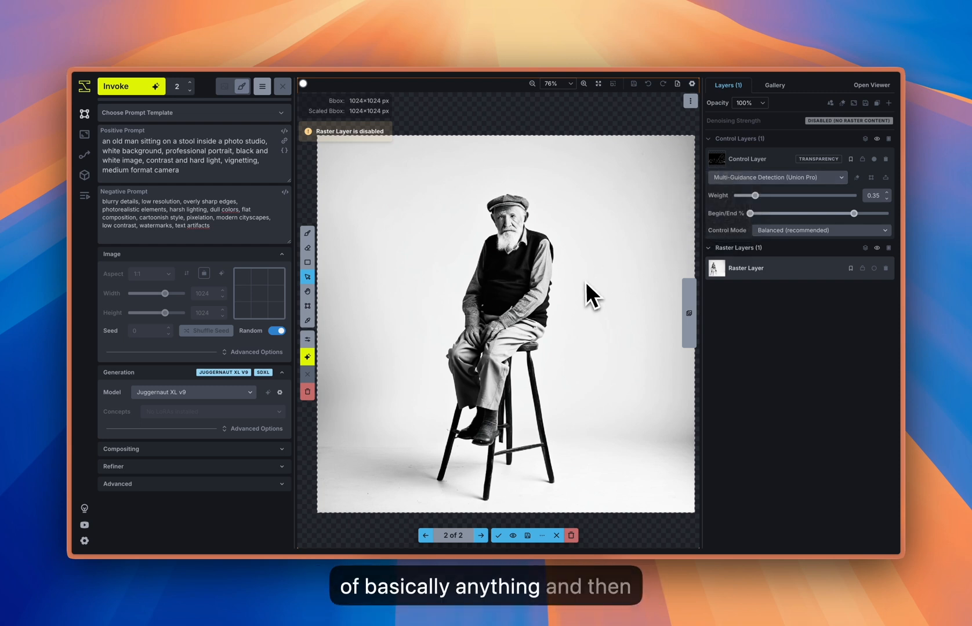
left_click_drag(584, 280, 559, 277)
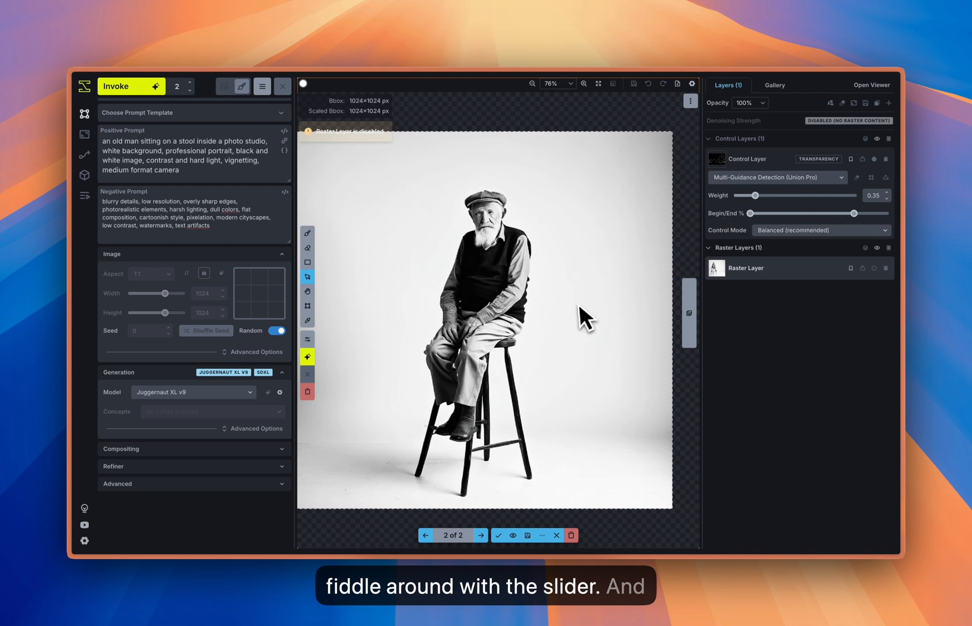
left_click_drag(574, 304, 581, 297)
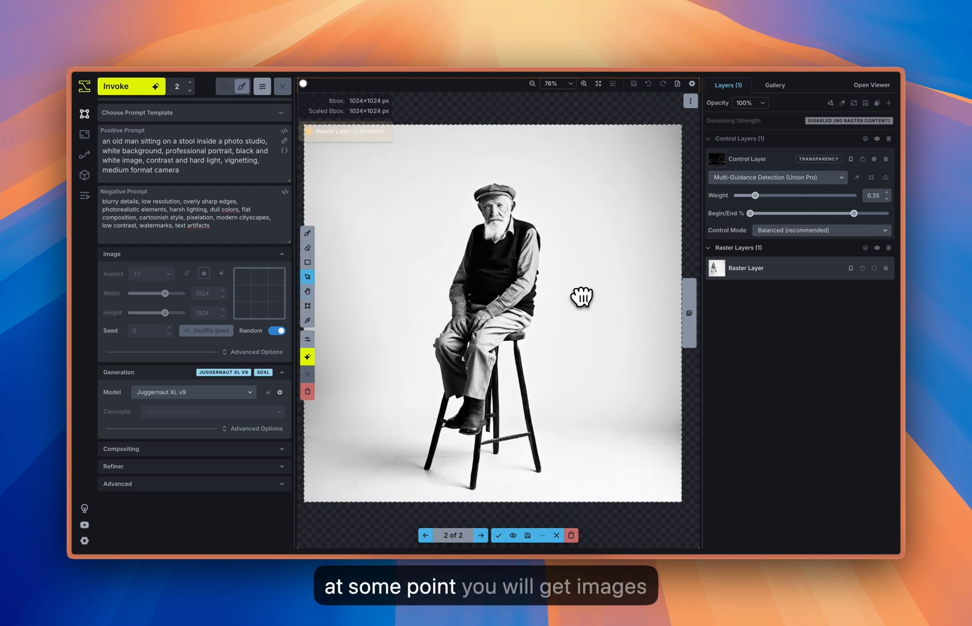
left_click(498, 535)
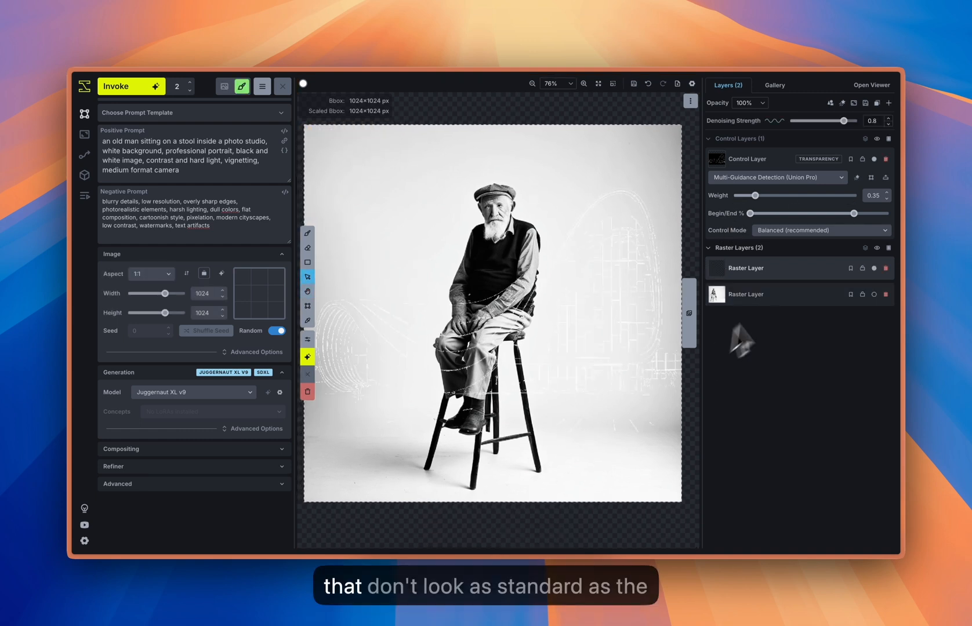